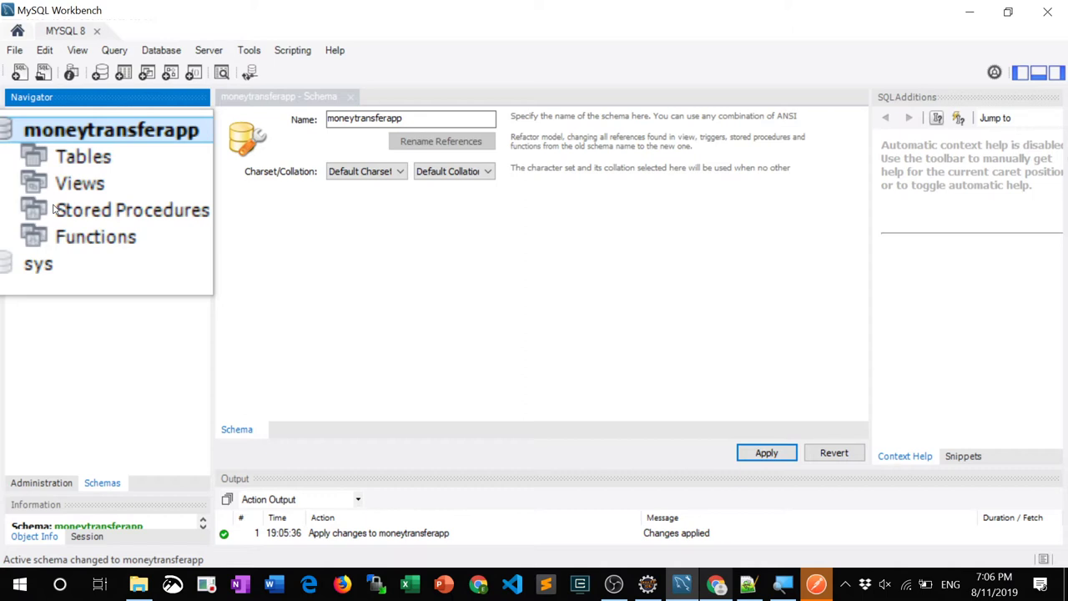
- Select the Tables node under moneytransferapp, switch to Eclipse and locate Users.java in the MoneyTransferApp resources package
scroll(53, 209, "up", 1)
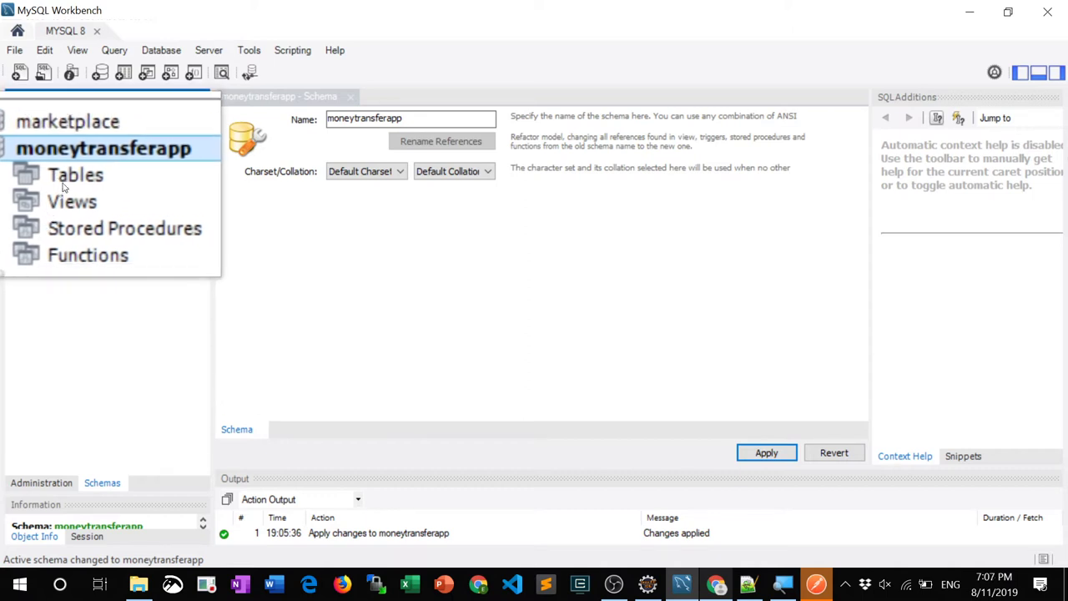
left_click(63, 185)
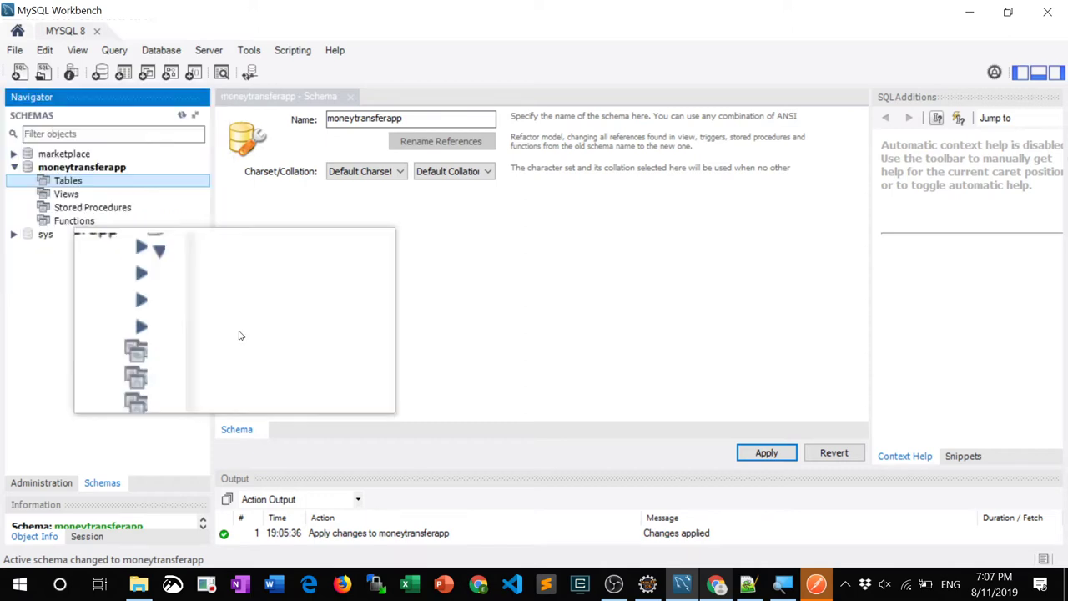
left_click(642, 584)
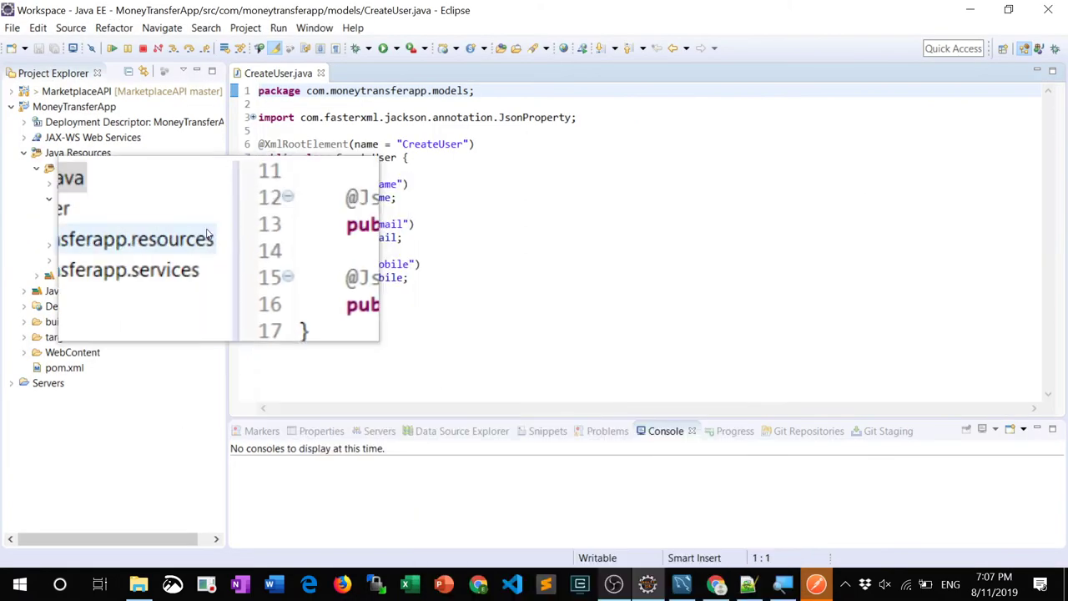
left_click(49, 249)
left_click(90, 276)
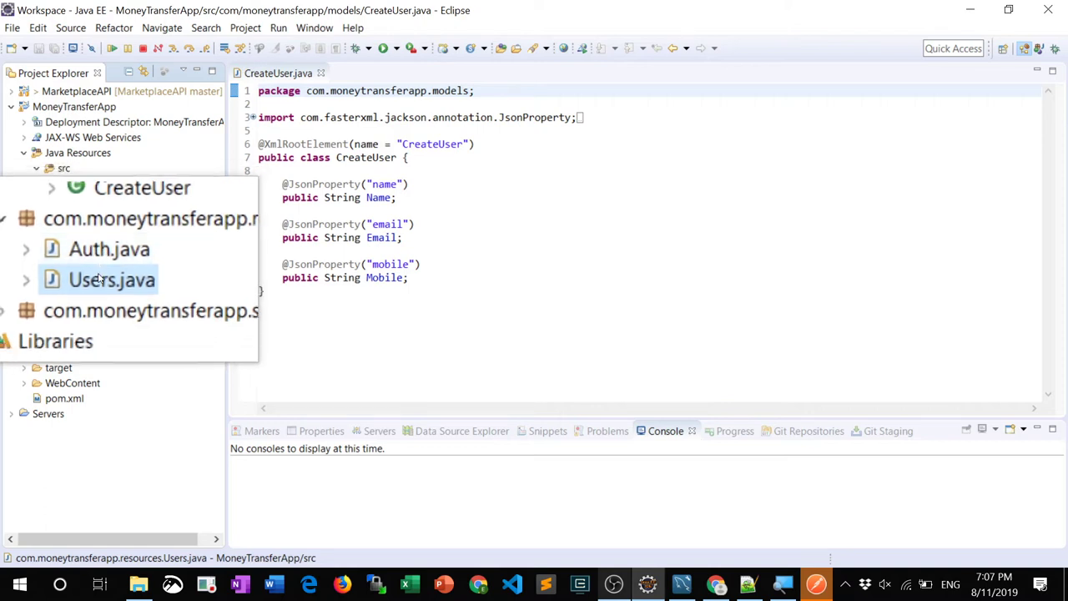
- Switch back to MySQL Workbench, close the schema editor and start a new table in the moneytransferapp schema
left_click(682, 585)
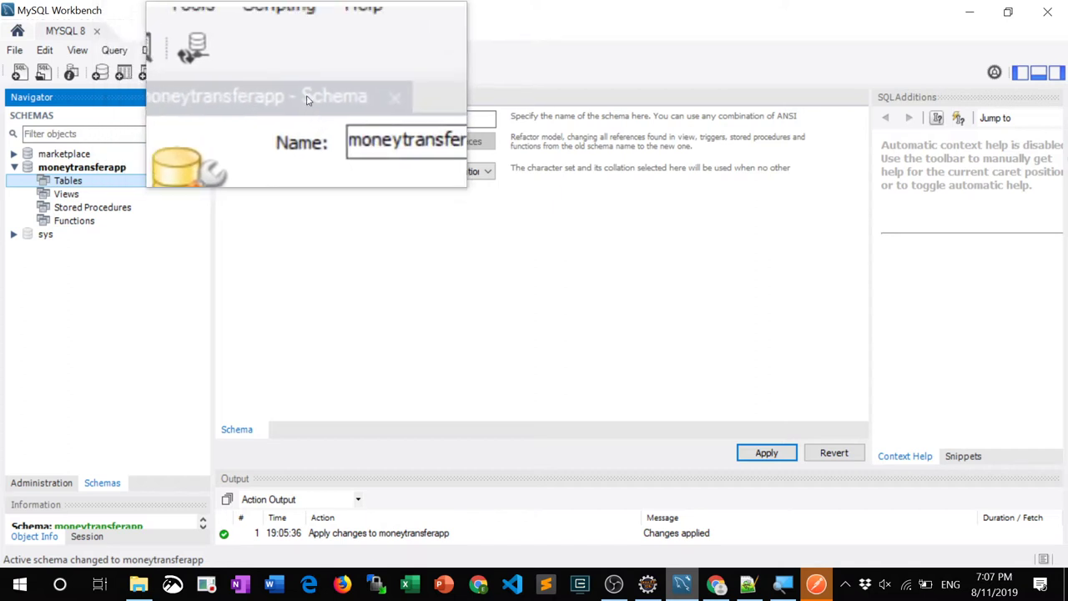
left_click(352, 101)
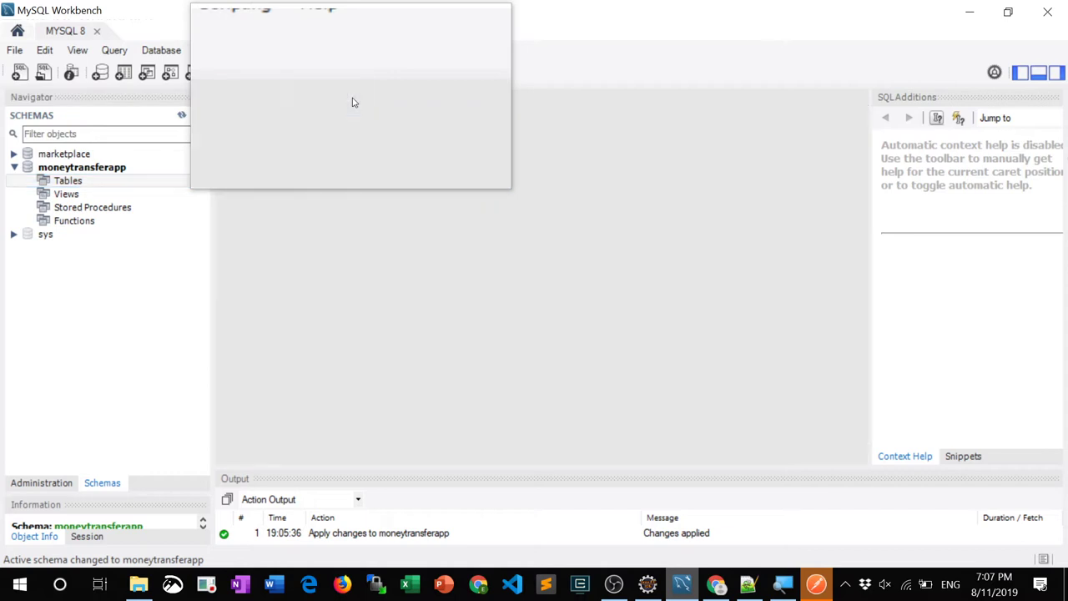
right_click(81, 184)
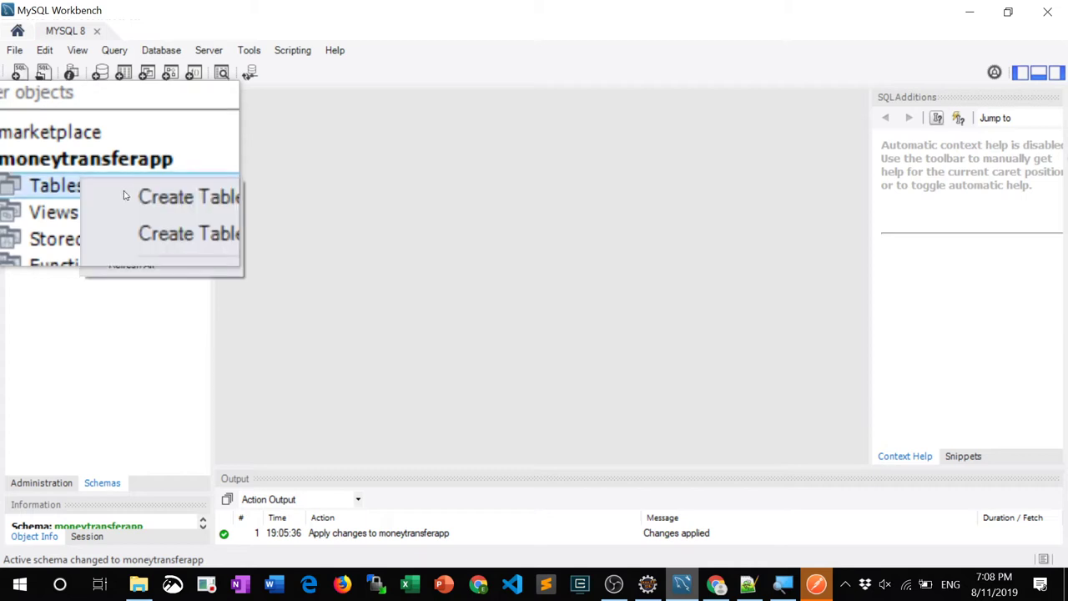
left_click(142, 197)
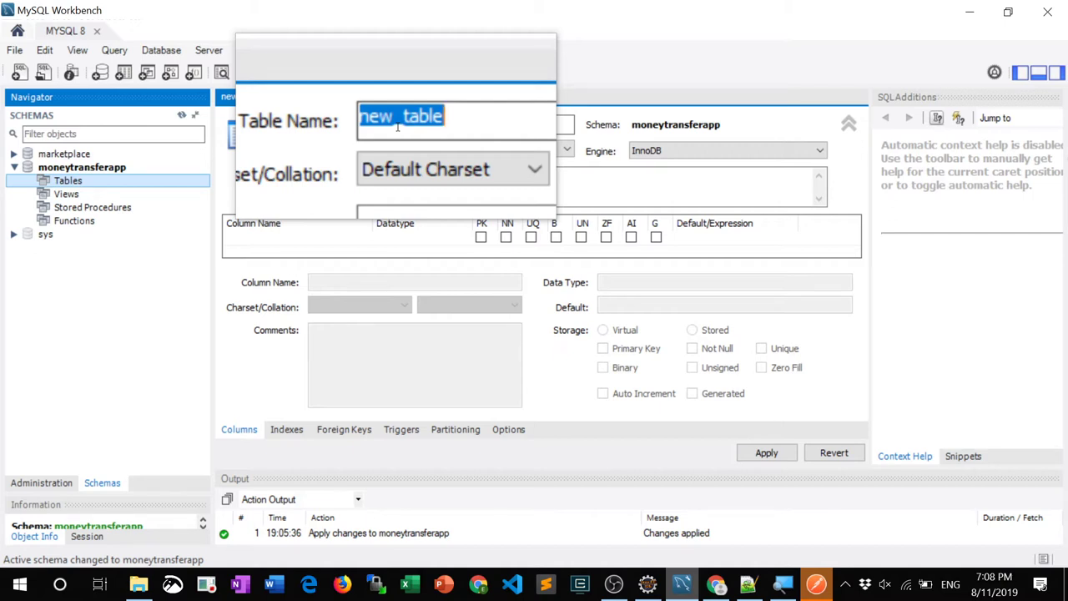
- Name the new table users and choose InnoDB as its storage engine
type("users")
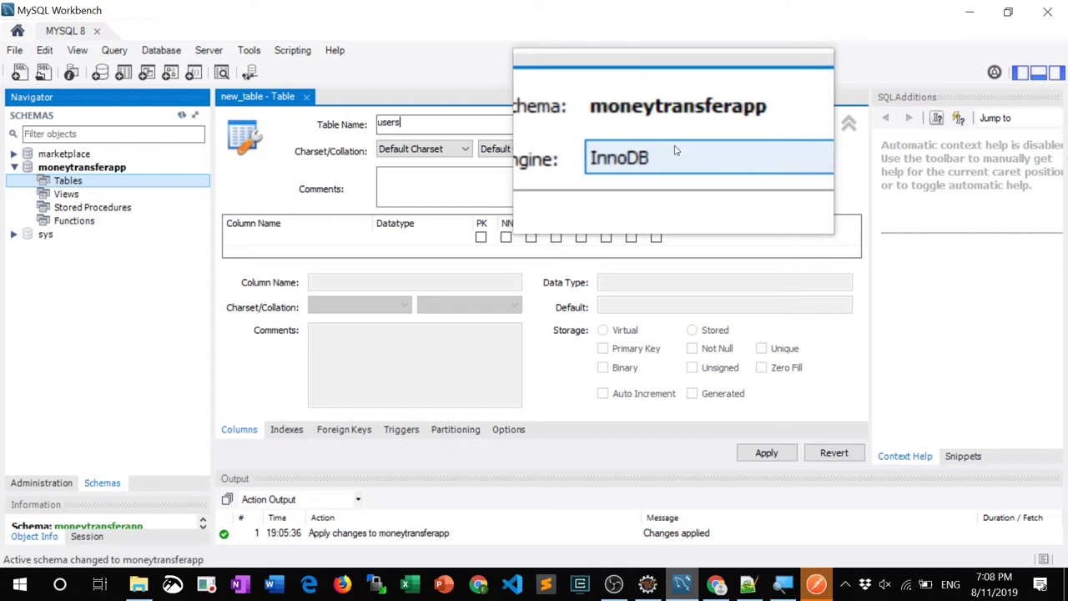
left_click(675, 151)
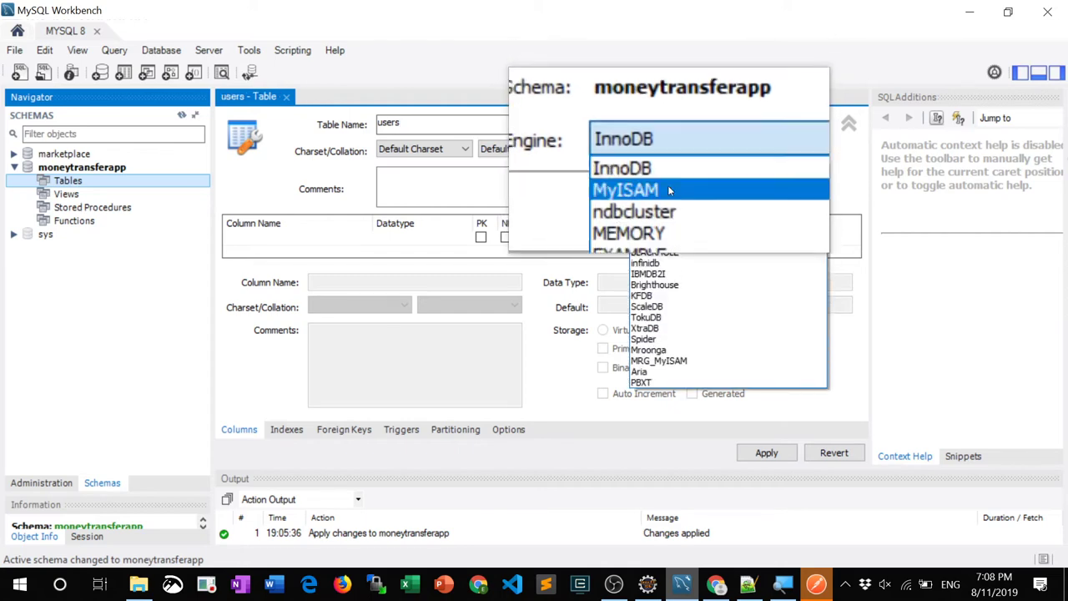
left_click(660, 168)
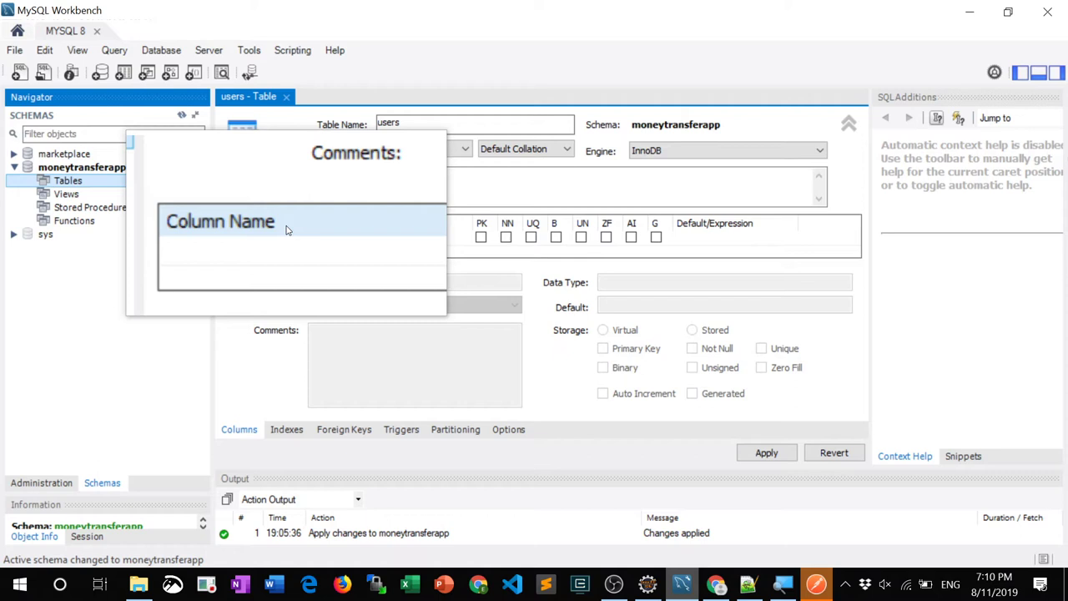
- Add a first column to the users table and name it name
left_click(288, 235)
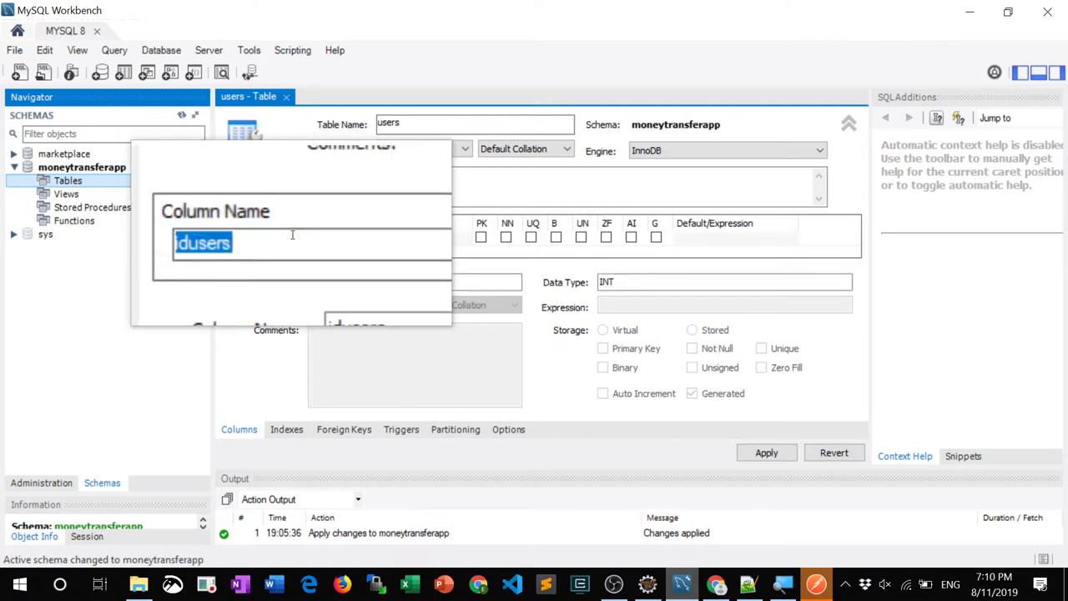
type("l$l$")
key("BackSpace")
key("BackSpace")
key("BackSpace")
key("BackSpace")
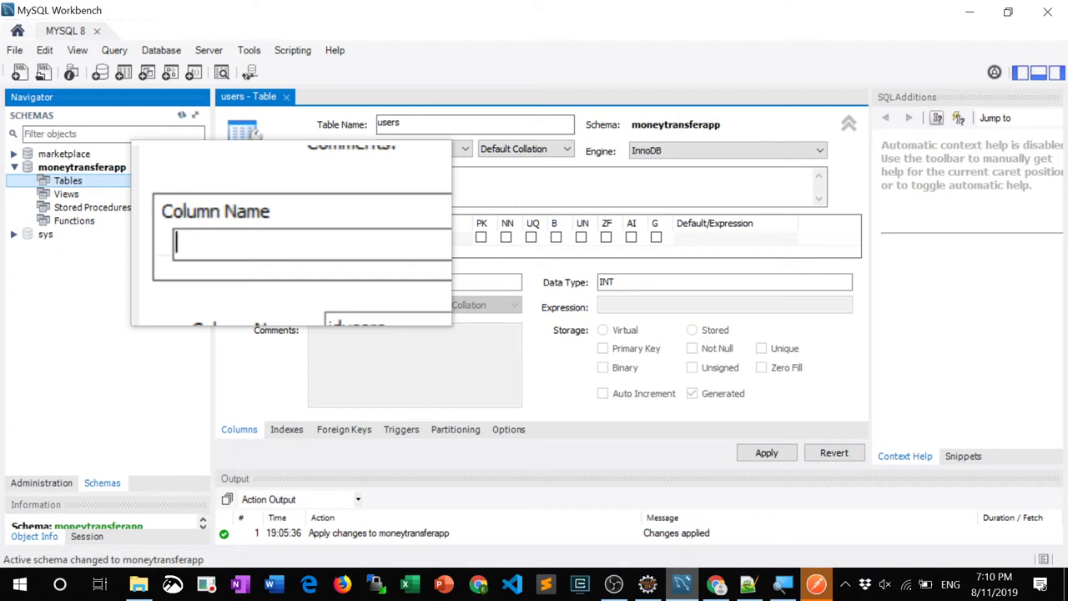
type("name")
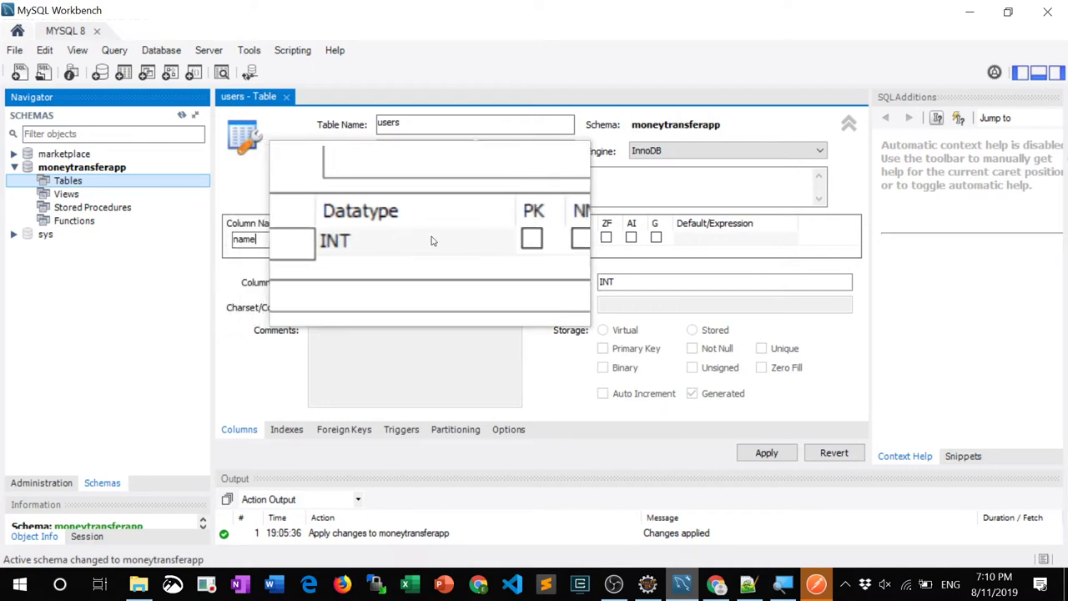
- Open the datatype choices for the name column and review the available integer and text types
left_click(432, 242)
left_click(427, 240)
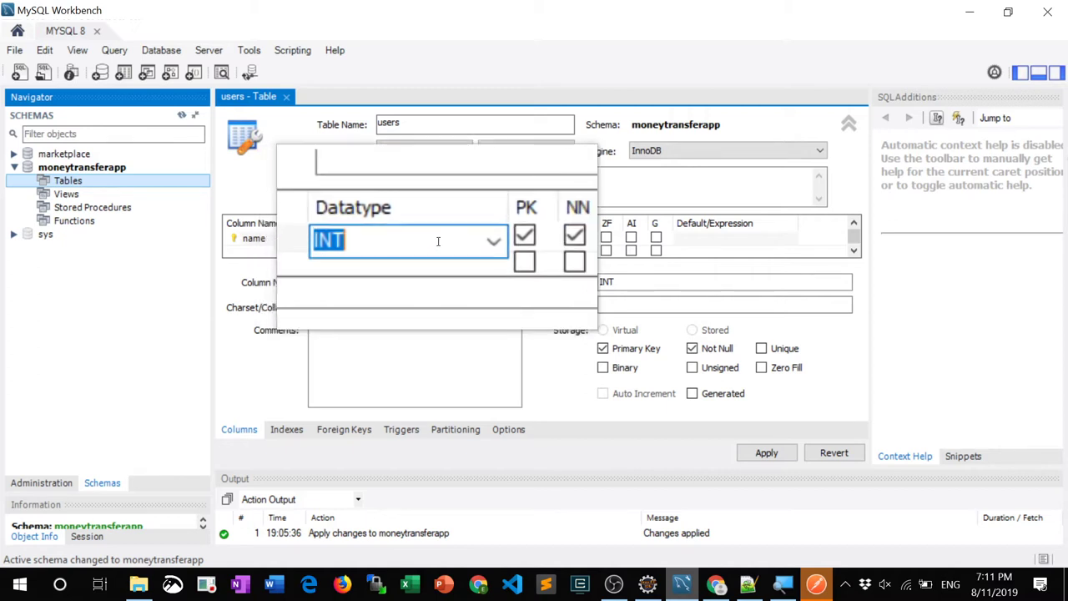
left_click(468, 243)
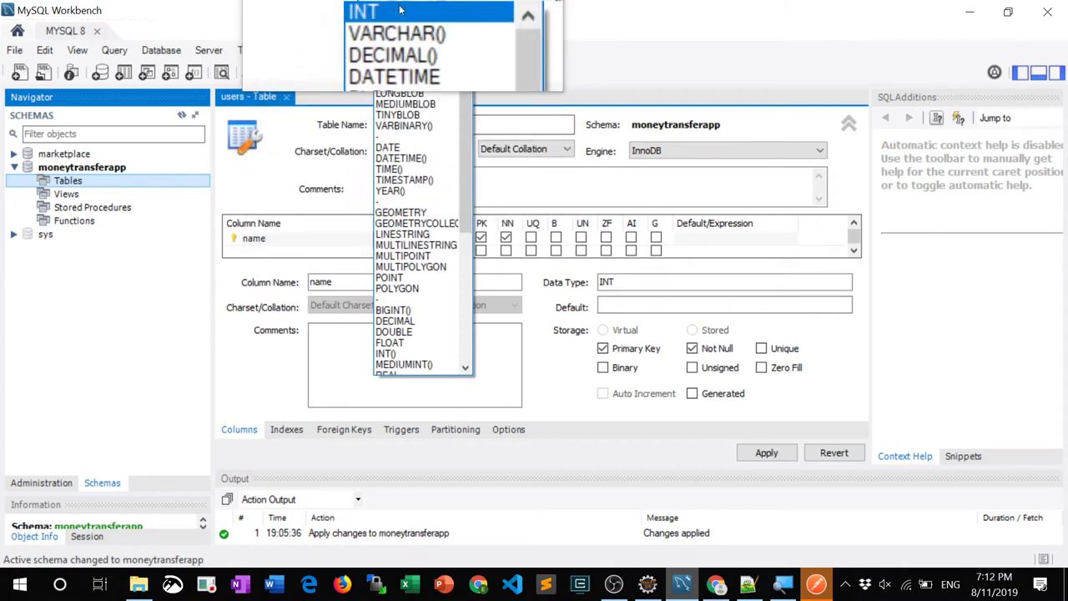
scroll(421, 238, "down", 1)
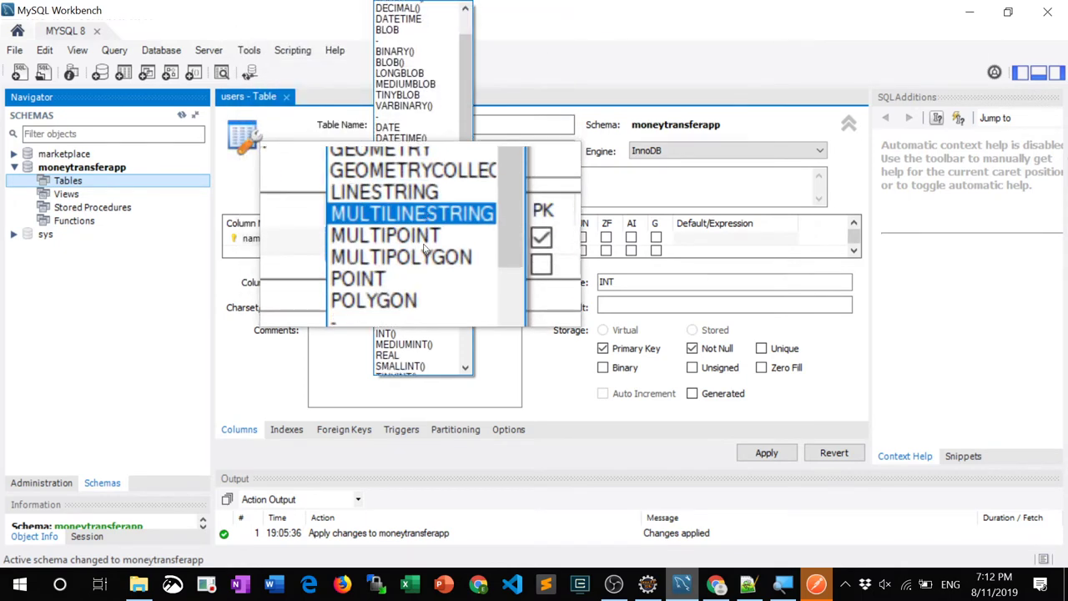
scroll(424, 242, "down", 3)
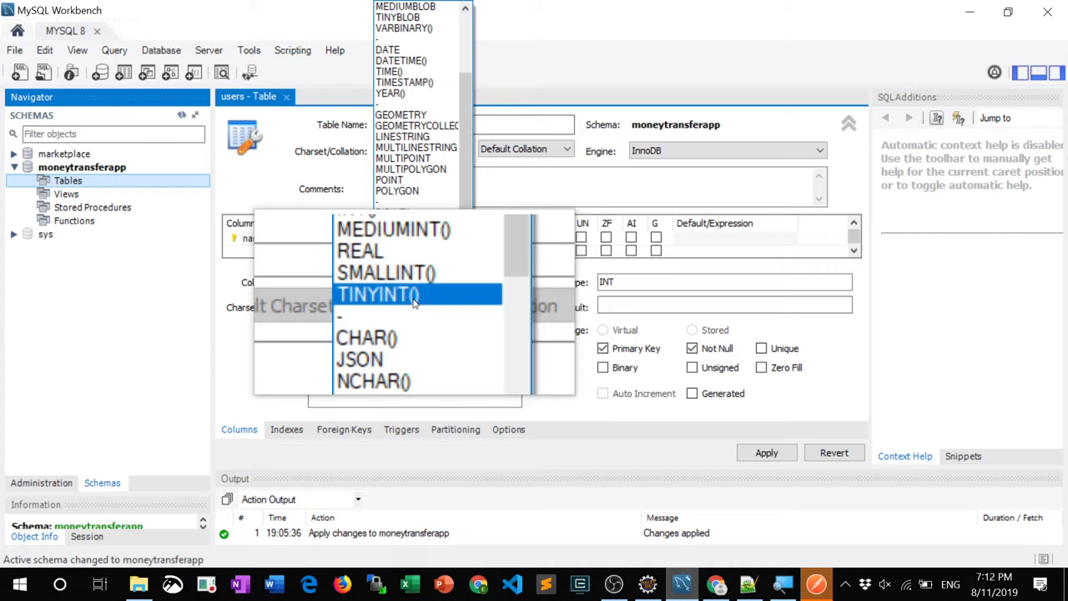
scroll(415, 305, "up", 3)
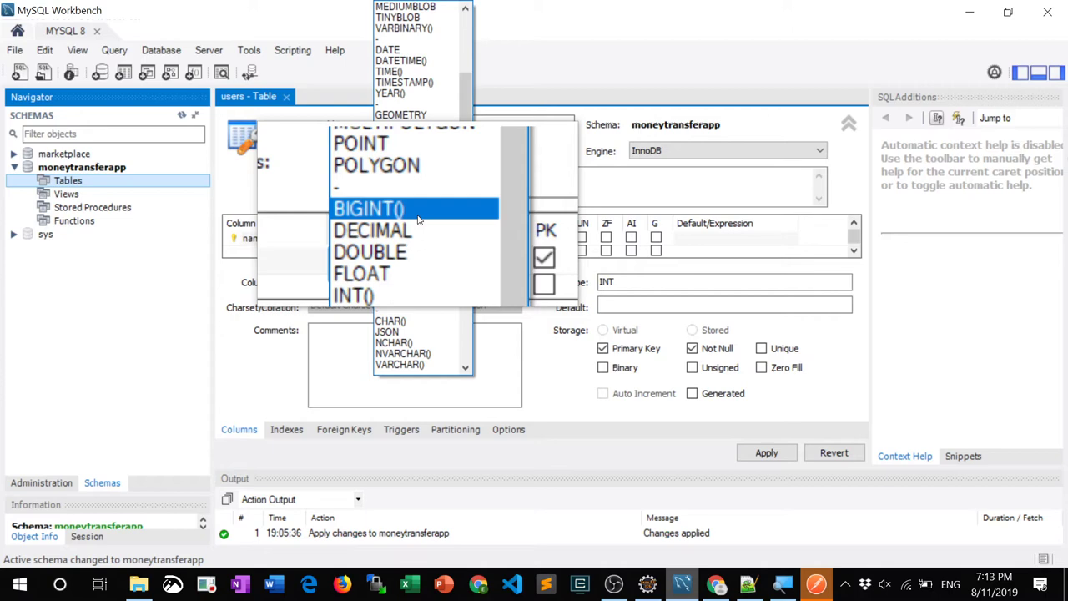
- Switch to Chrome and search Google in a new tab for "data types int8 int 16 int 32 java"
left_click(750, 589)
left_click(636, 585)
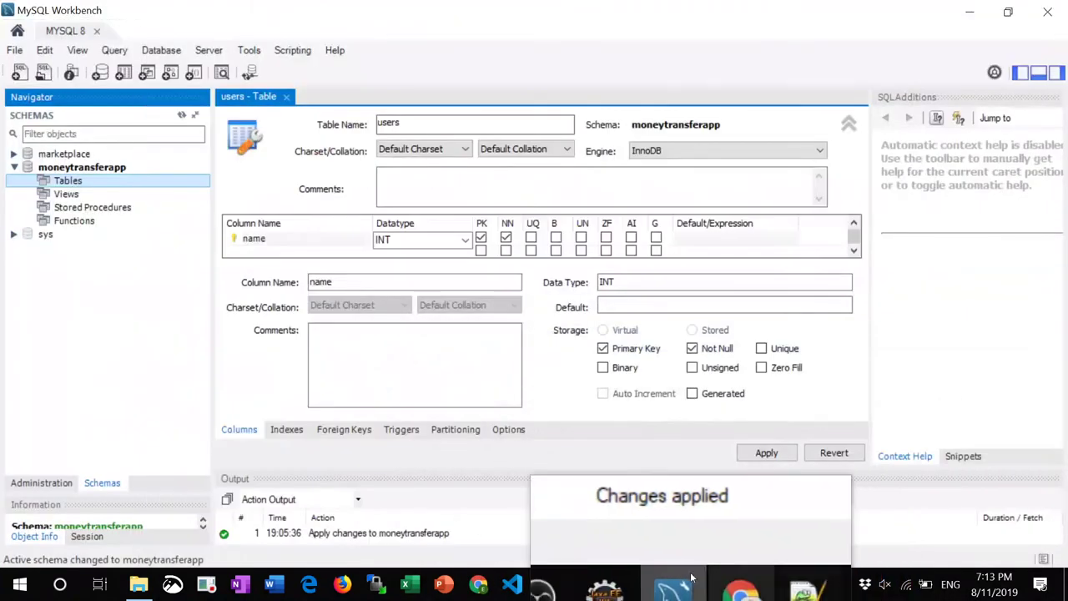
left_click(705, 570)
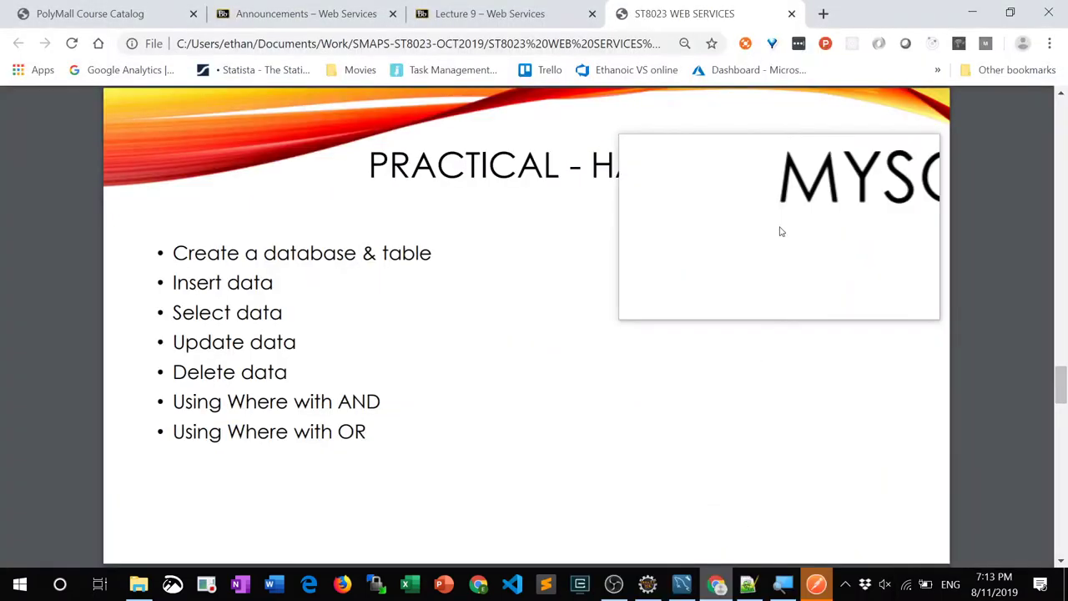
key("ctrl+t")
type("data ty")
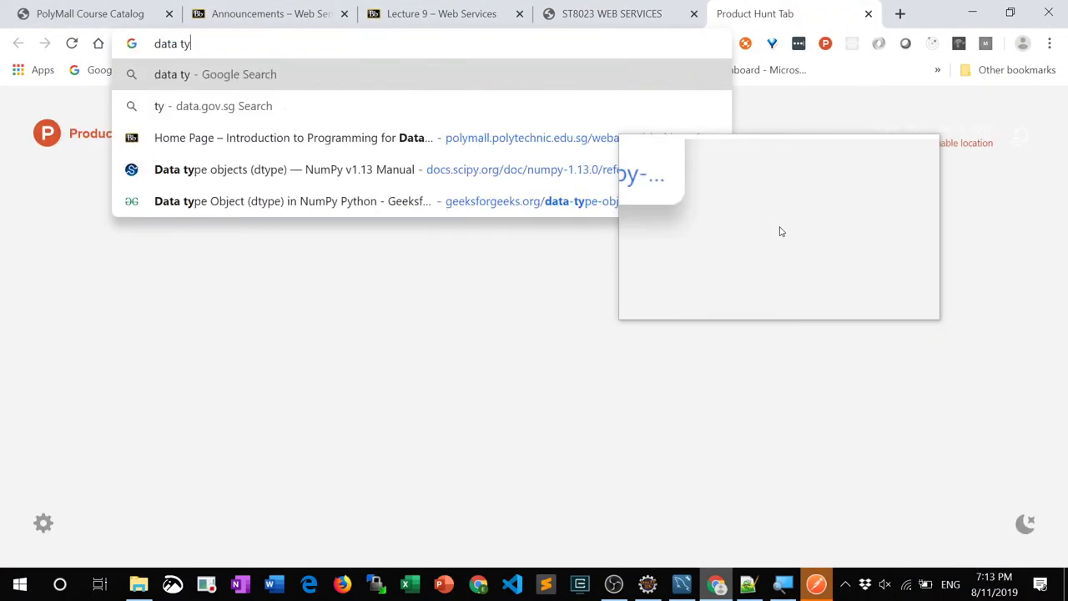
type("pes int32")
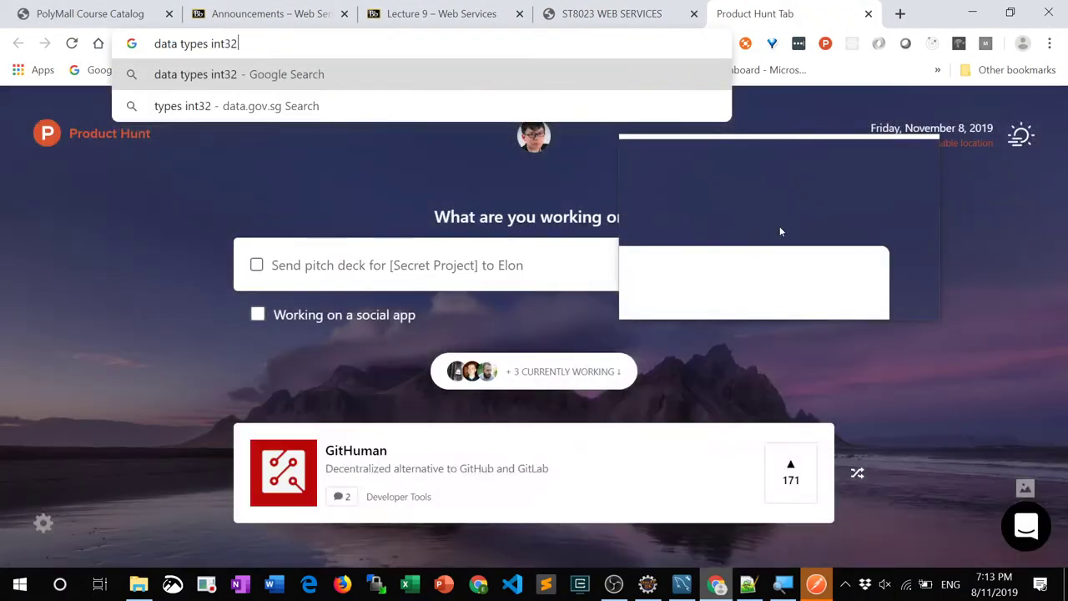
key("BackSpace")
key("BackSpace")
type("8 int ")
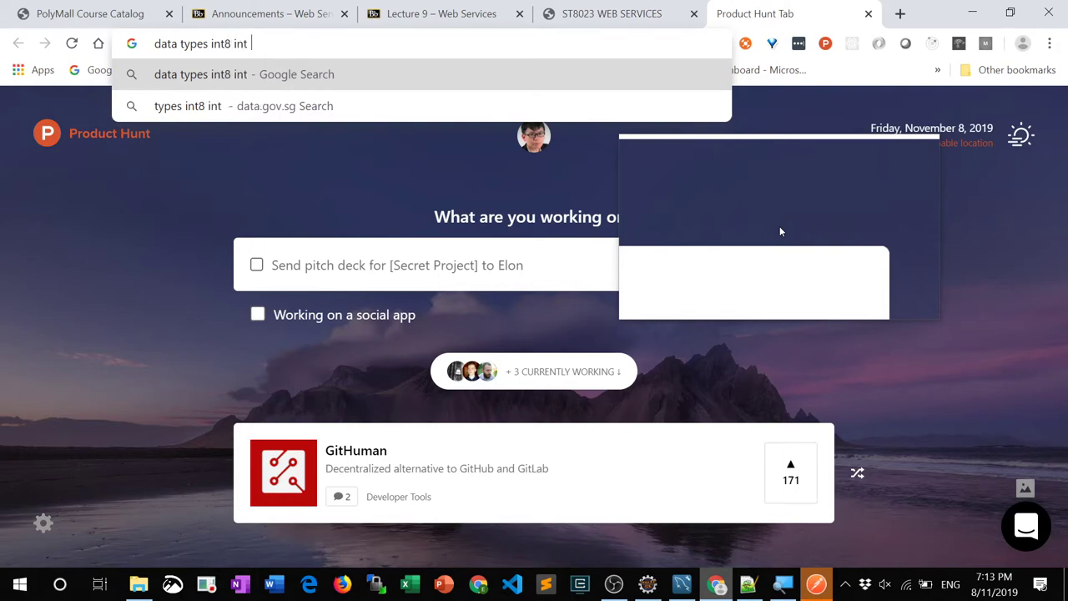
type("16 int 32 ")
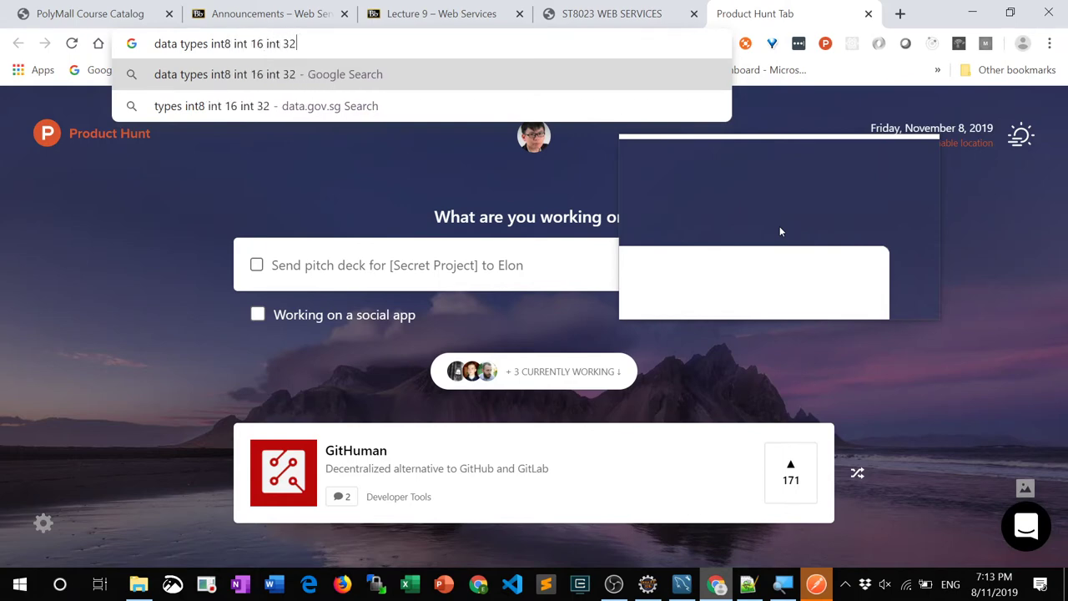
type("java")
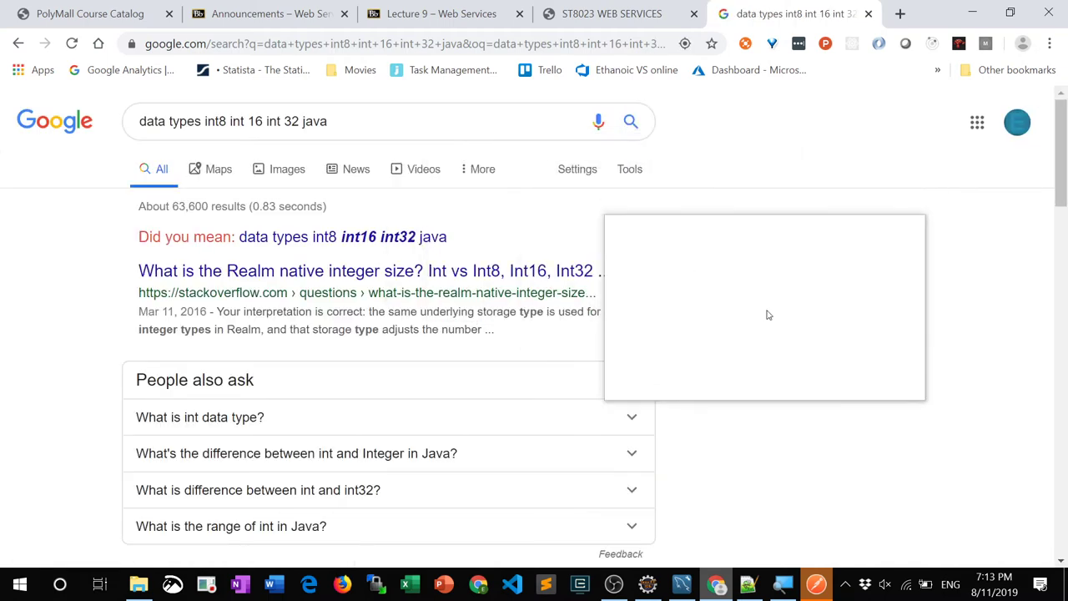
- Open the Stack Overflow question on Realm native integer size, dismiss its announcement banner and read the question
left_click(501, 278)
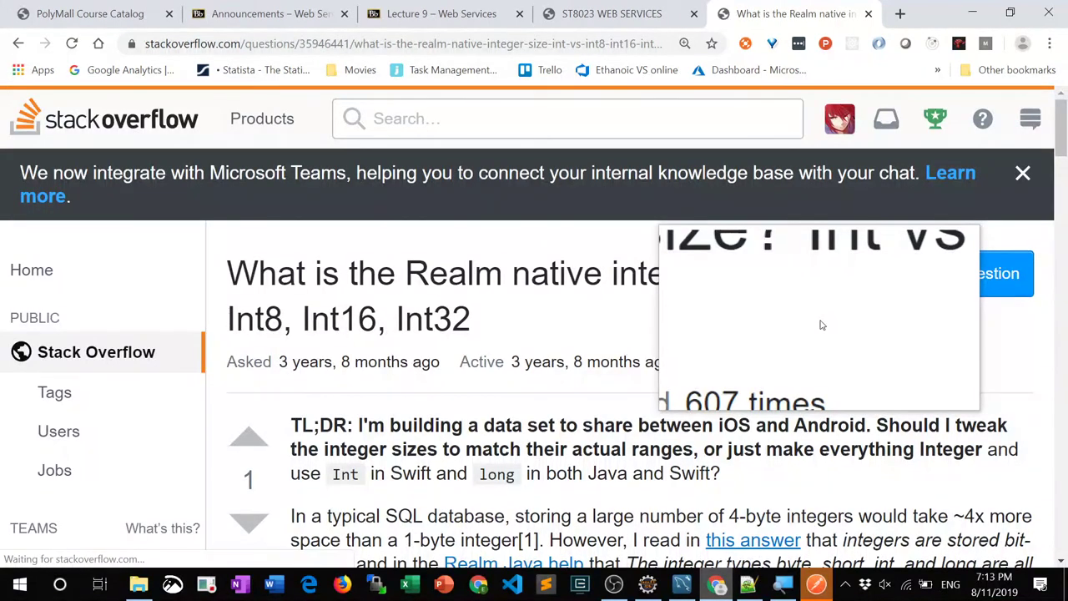
left_click(1035, 173)
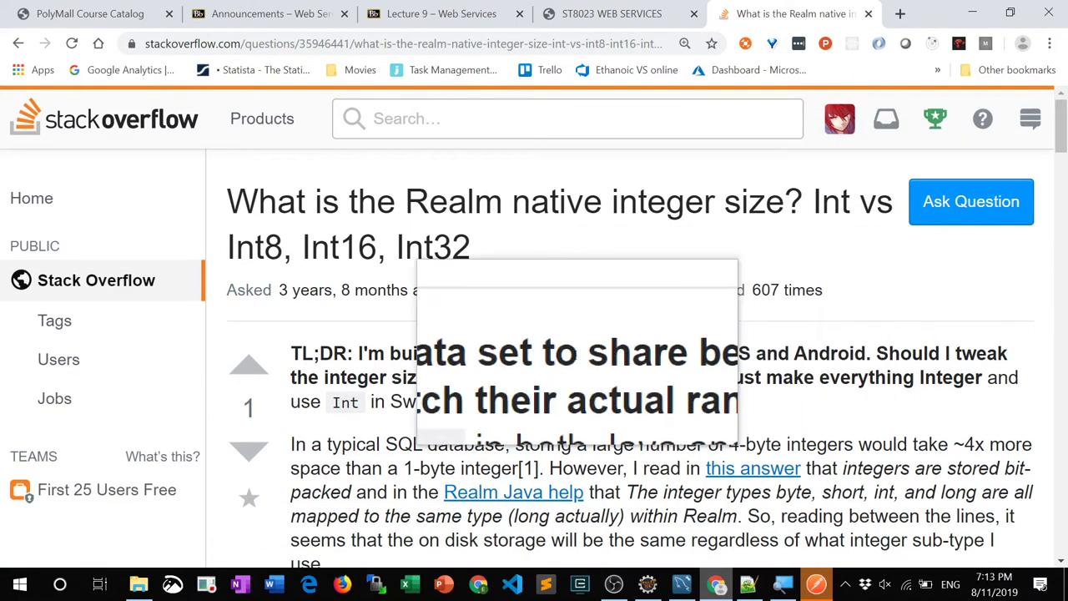
scroll(699, 477, "down", 1)
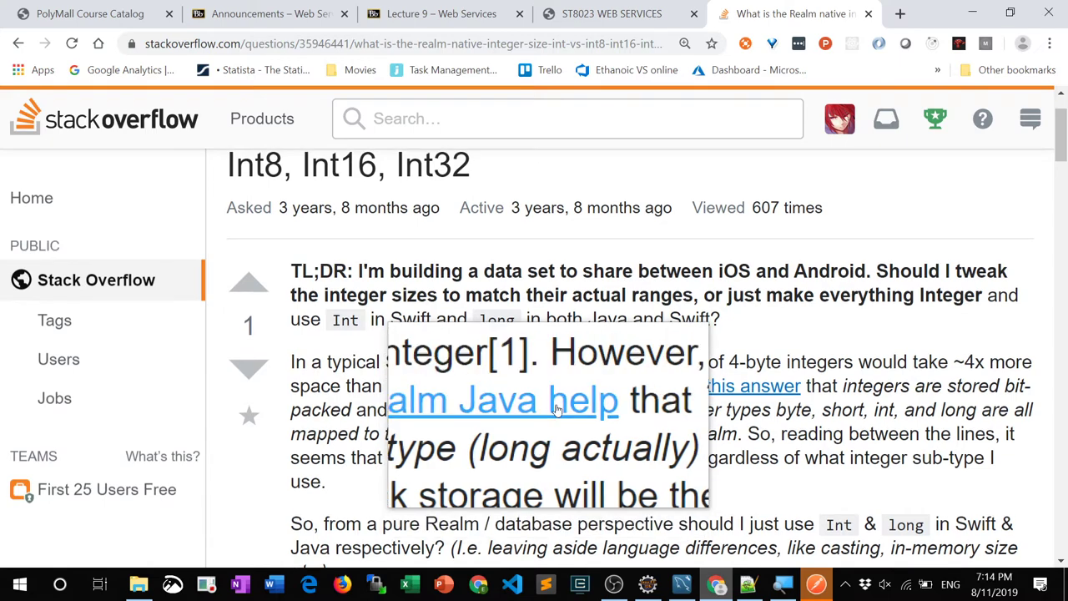
scroll(547, 417, "up", 1)
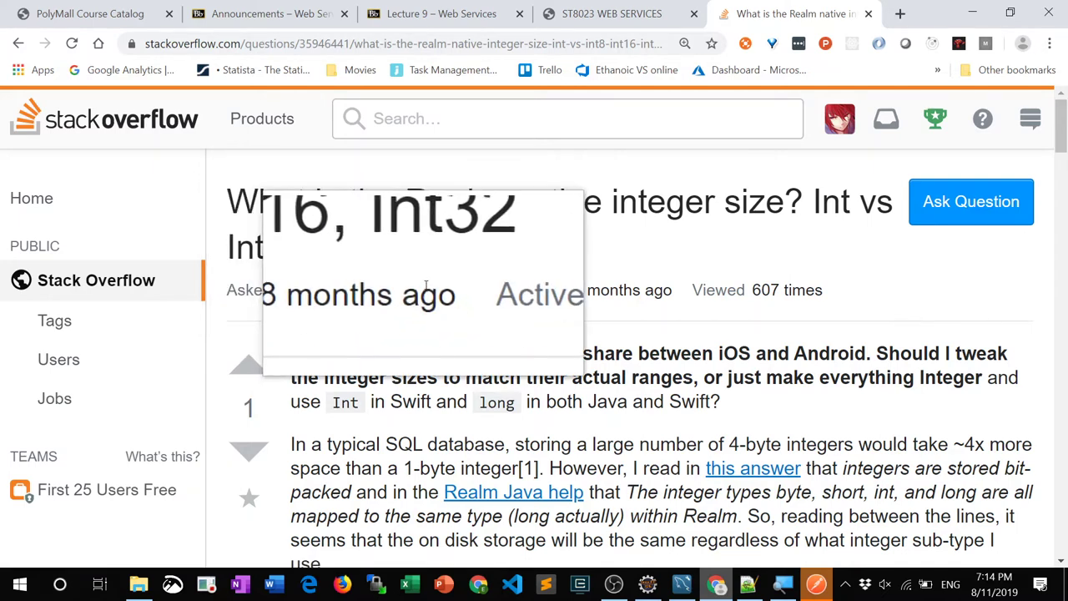
- Search Google for "mysql datattype tinyint int"
left_click(480, 46)
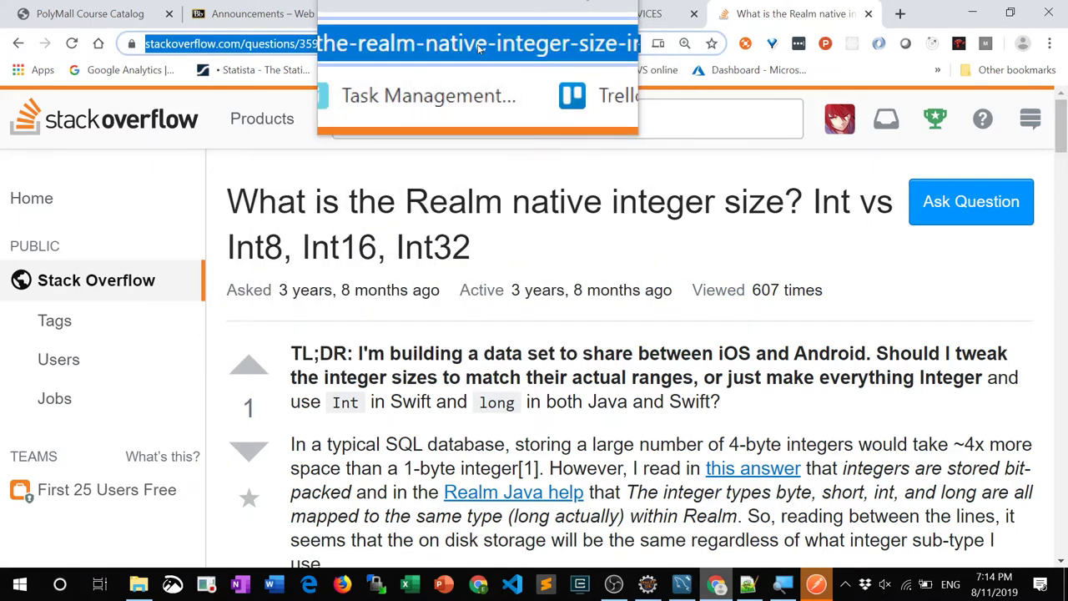
type("mysql datatupe")
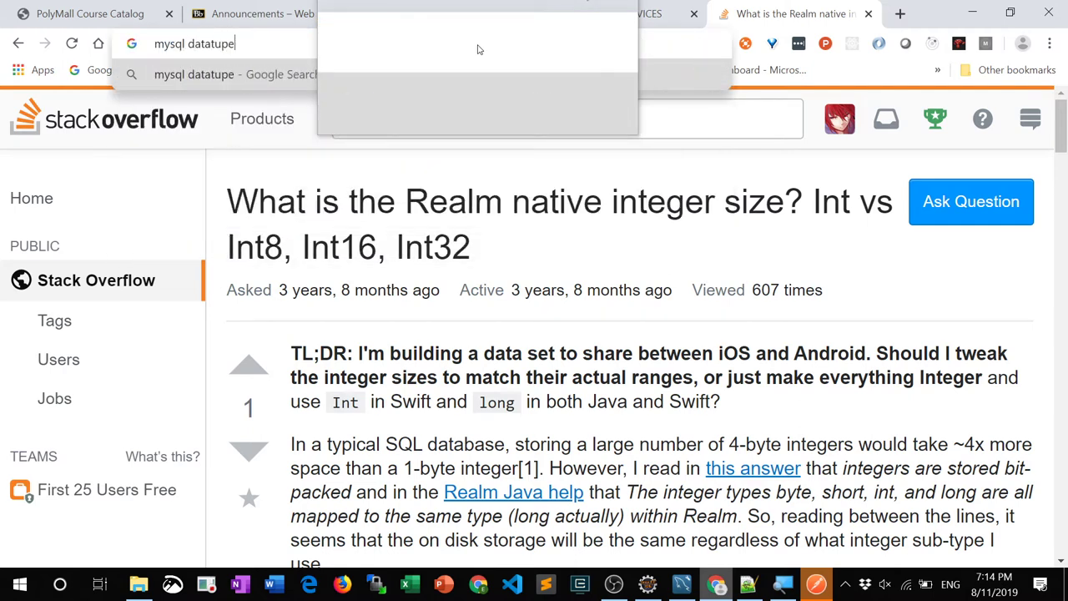
key("BackSpace")
key("BackSpace")
key("BackSpace")
type("tpy")
key("BackSpace")
key("BackSpace")
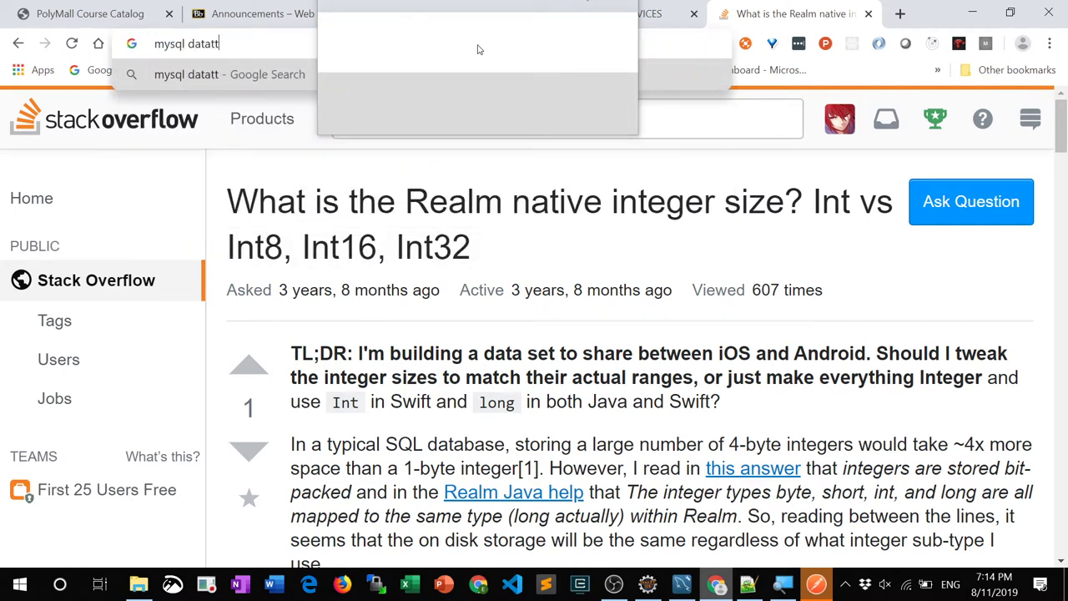
type("ype tiny")
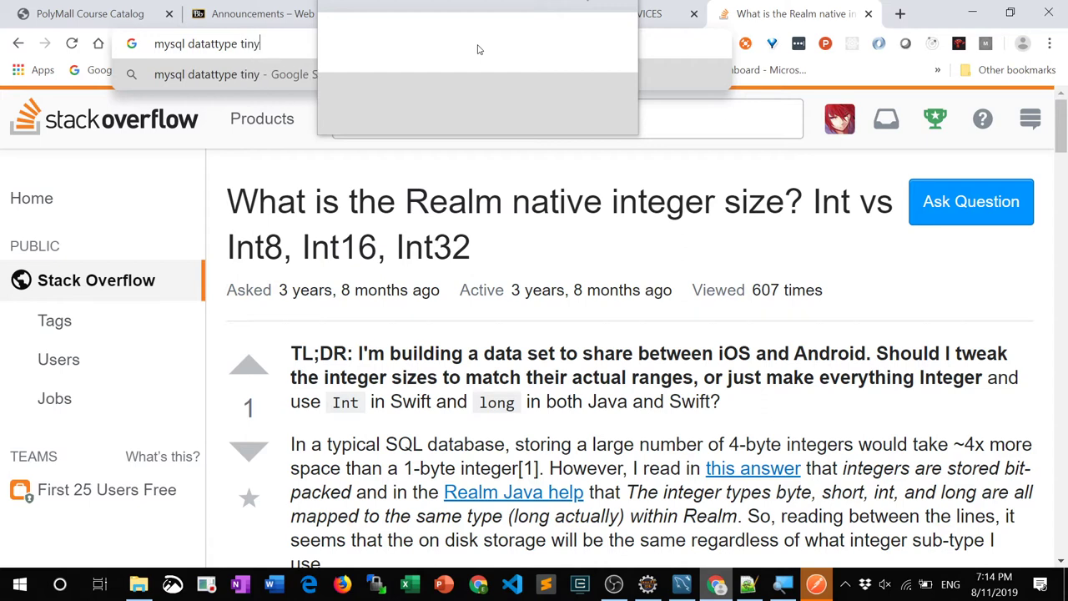
type("int int")
key("Return")
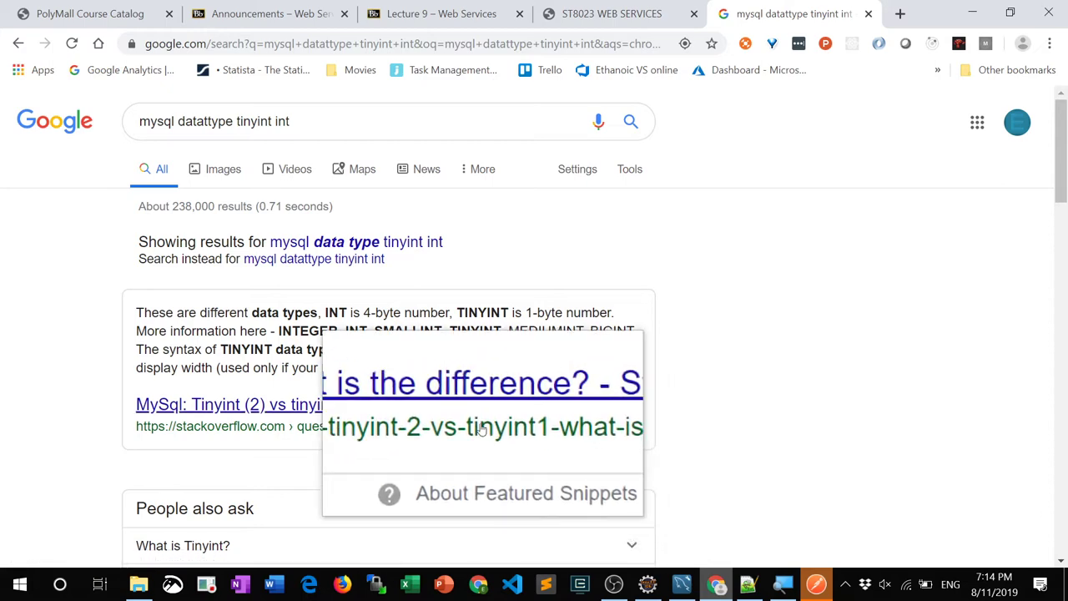
- Open the Stack Overflow question on MySQL tinyint(2) vs tinyint(1) and read through its answers
left_click(491, 404)
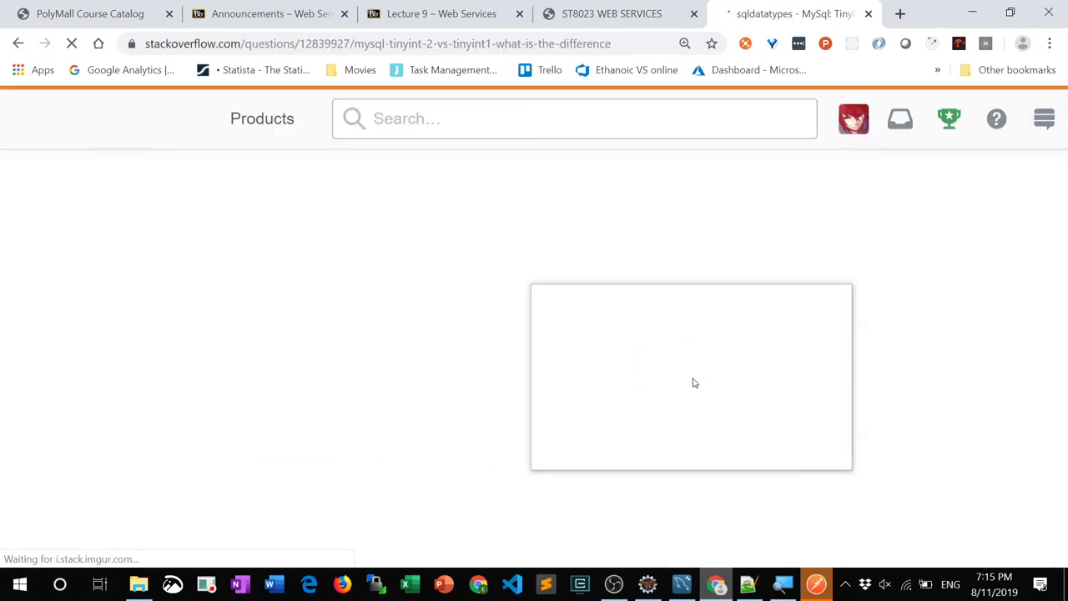
scroll(807, 433, "down", 10)
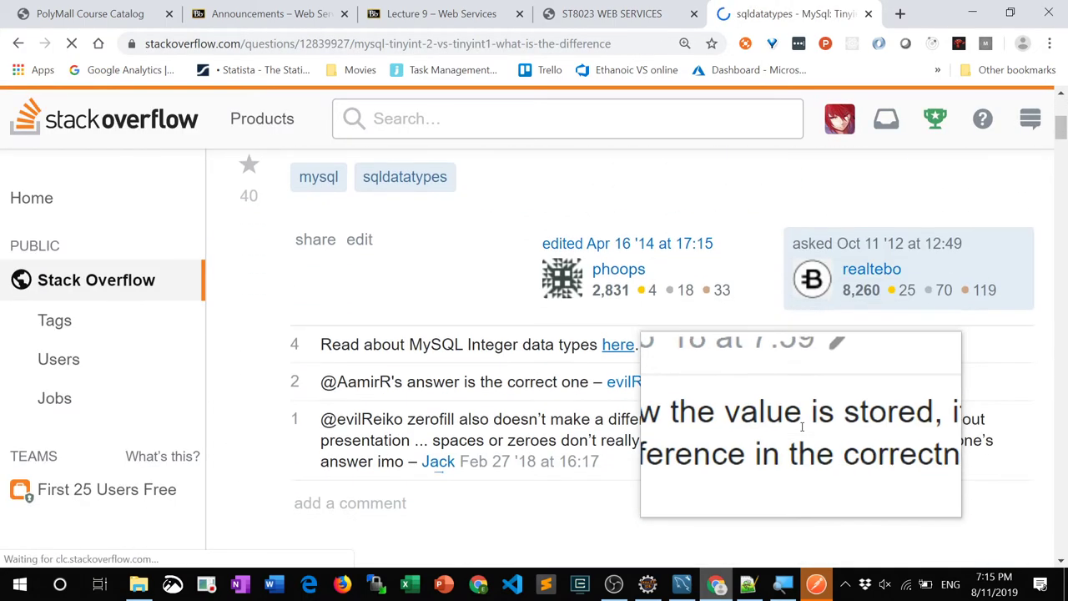
scroll(800, 430, "down", 1)
scroll(797, 432, "up", 1)
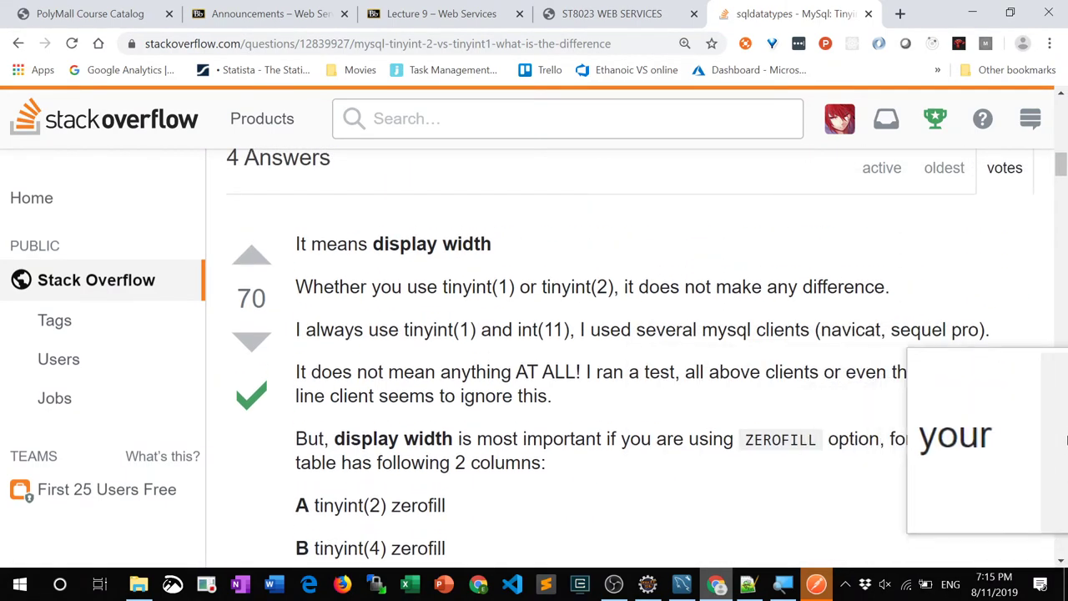
scroll(1041, 419, "down", 3)
scroll(1041, 419, "down", 10)
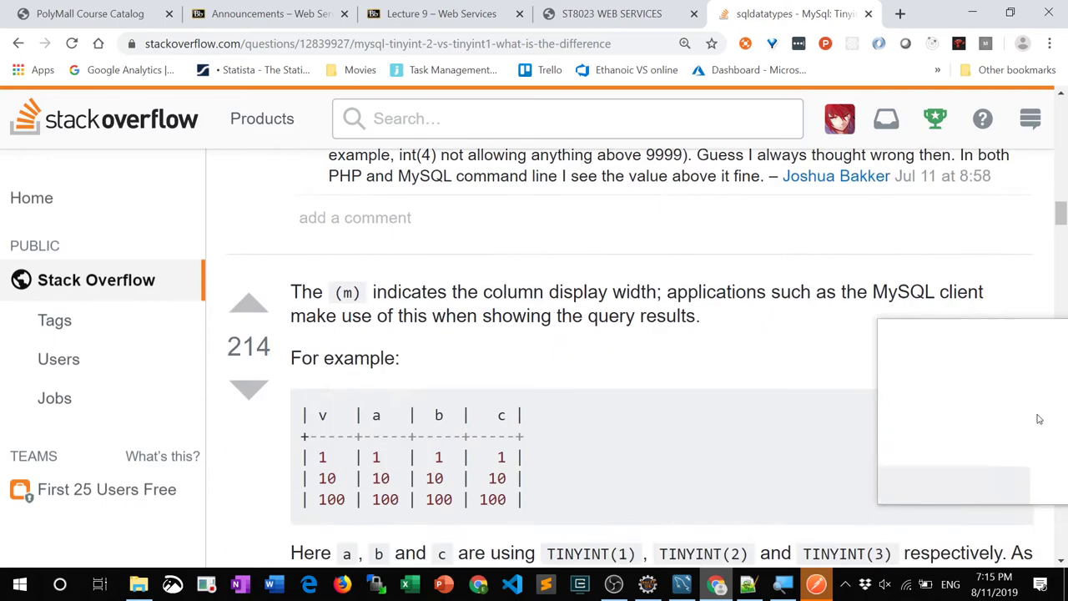
scroll(1039, 419, "down", 10)
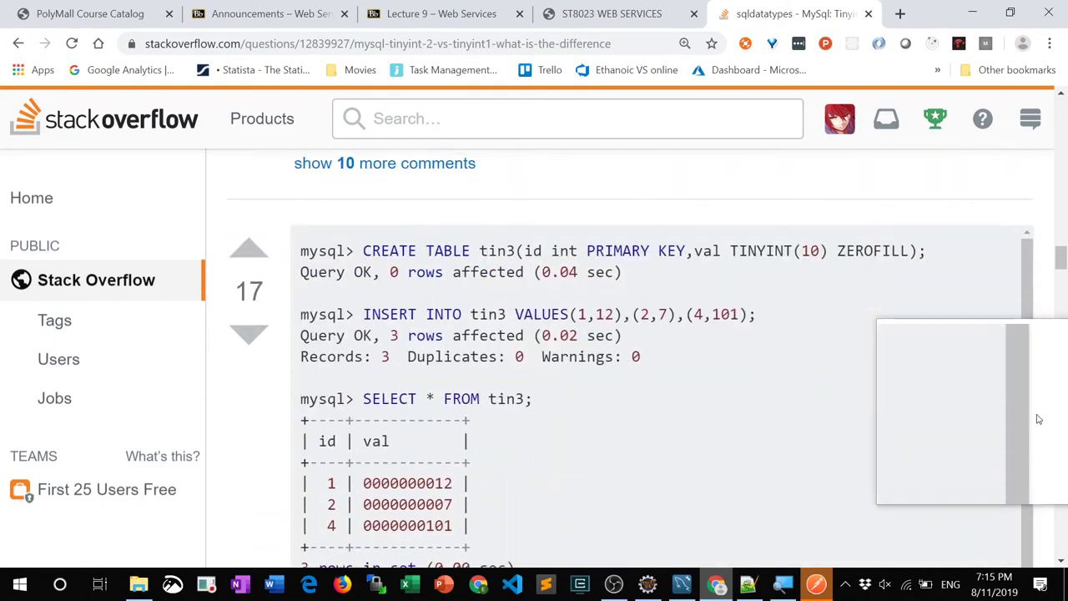
- Search Google for "mysql doc tinyint"
left_click(188, 45)
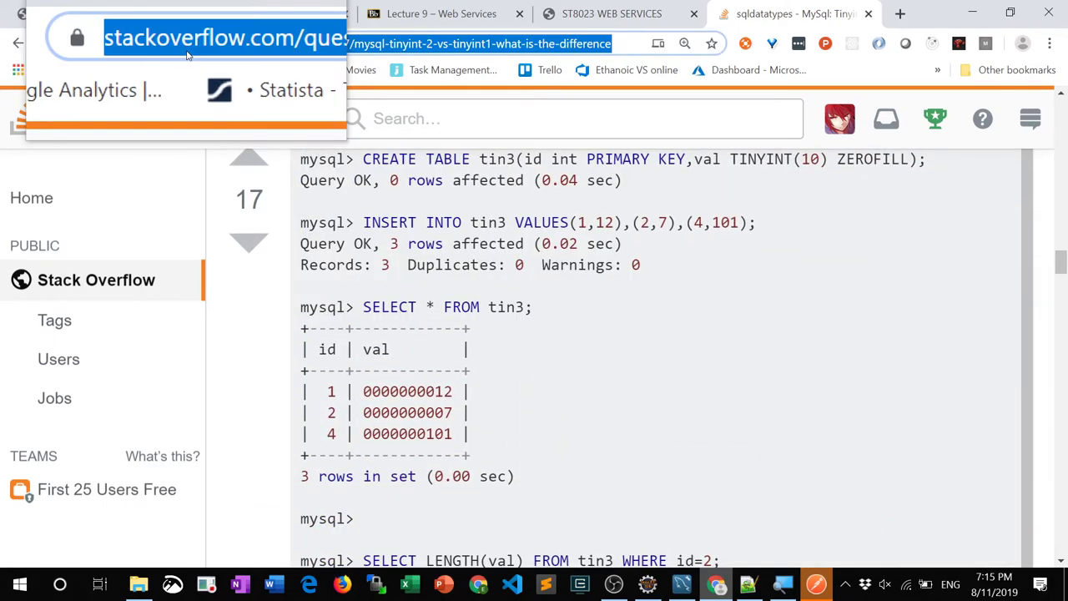
type("mysql docum")
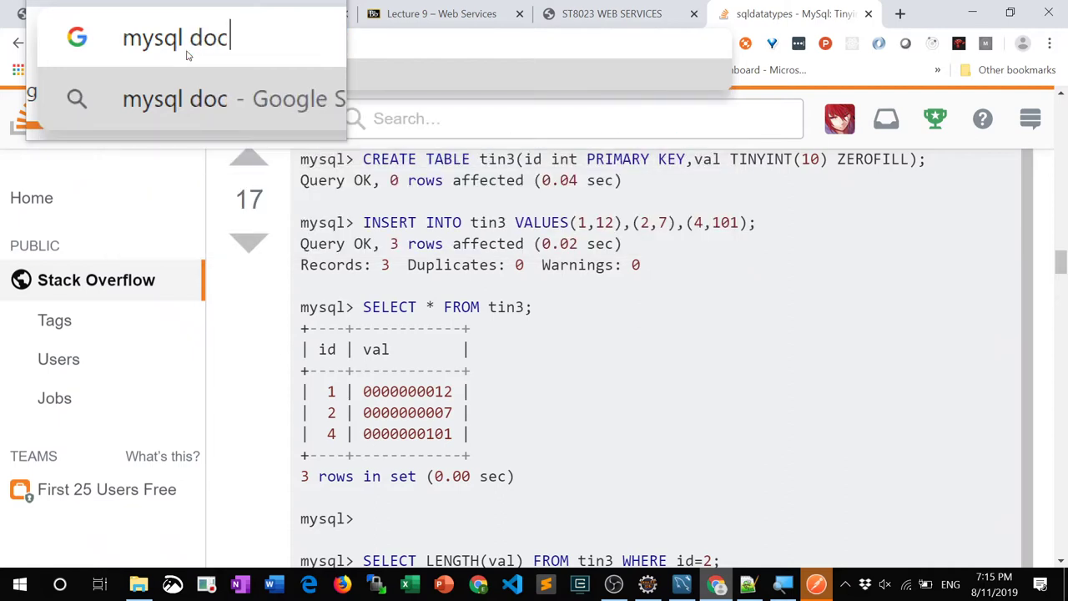
key("BackSpace")
key("BackSpace")
type("tinyint")
key("Return")
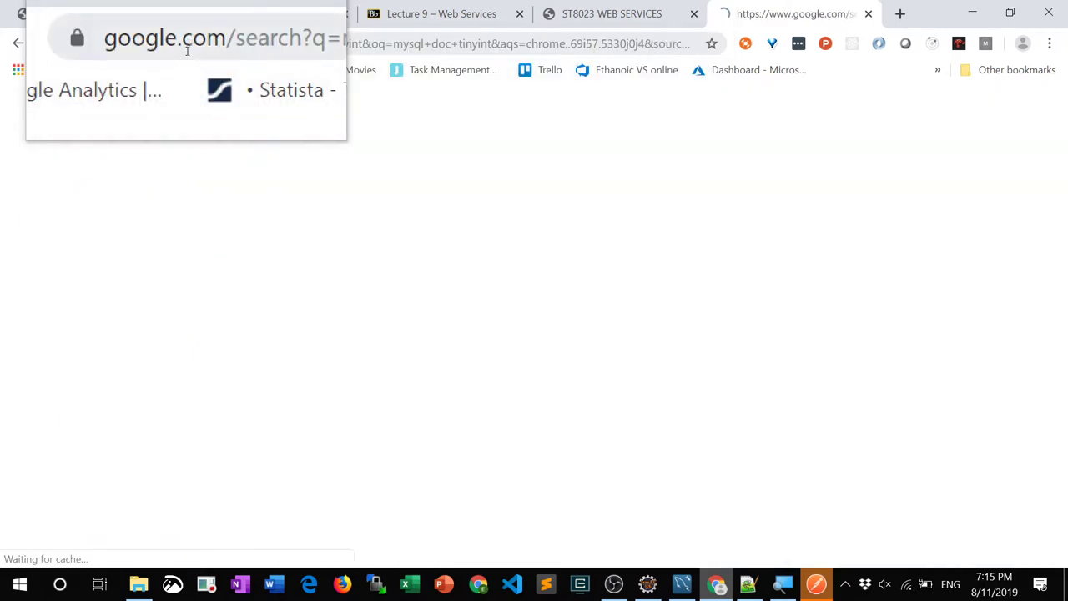
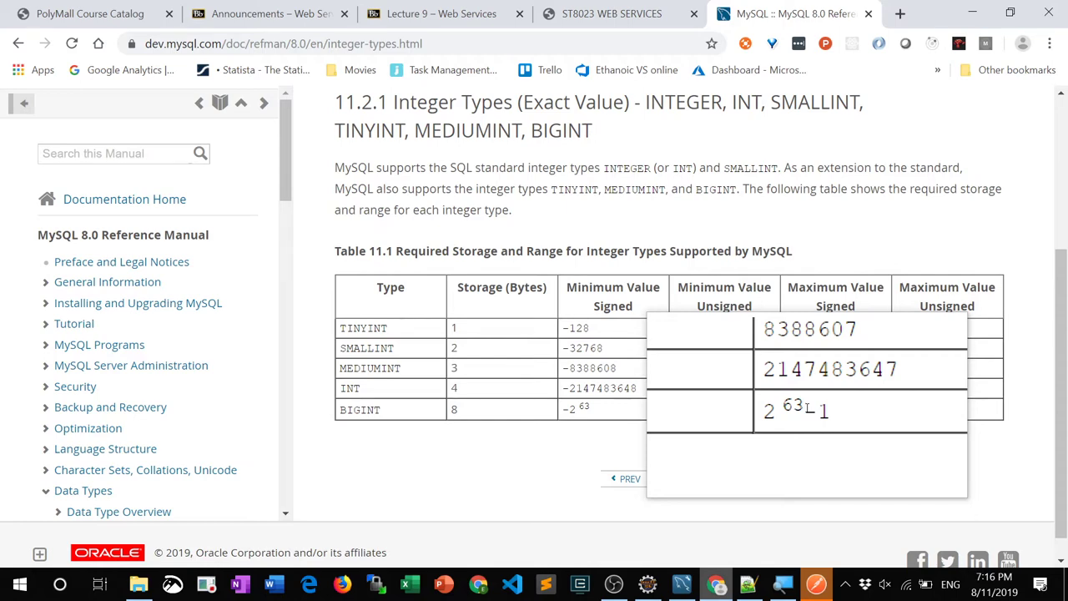
- Review the integer type storage and range table, then open the String Types section of the MySQL 8.0 Reference Manual
scroll(751, 392, "down", 1)
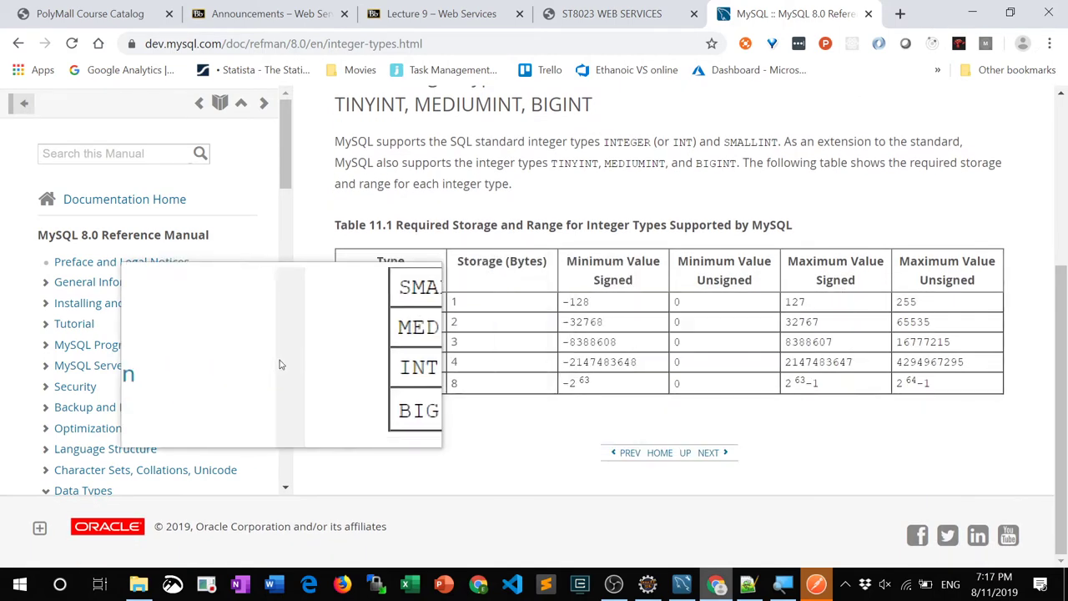
scroll(267, 376, "down", 3)
scroll(125, 384, "down", 1)
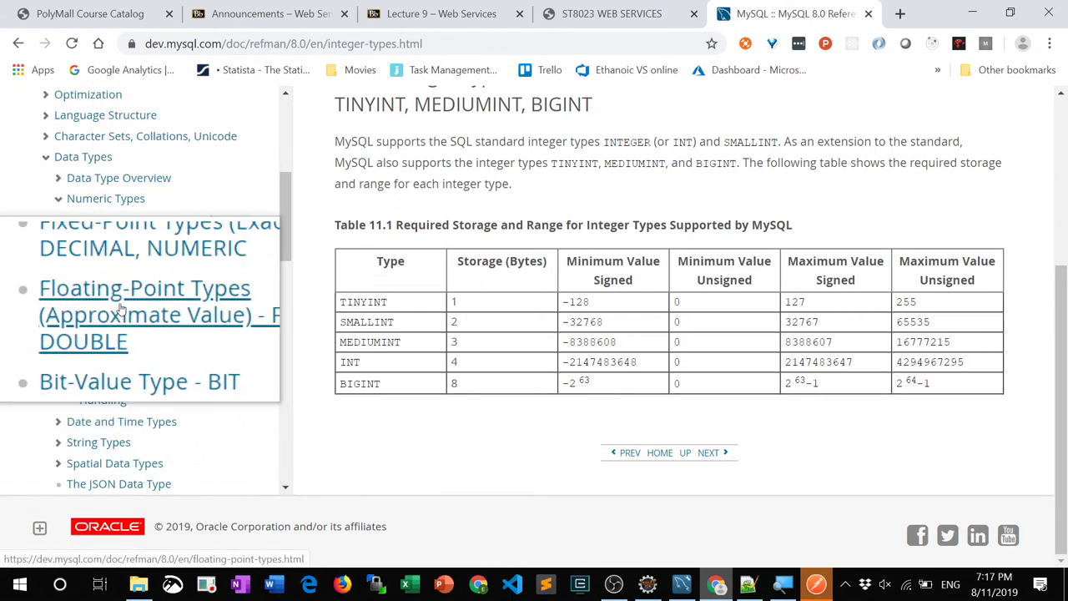
left_click(57, 198)
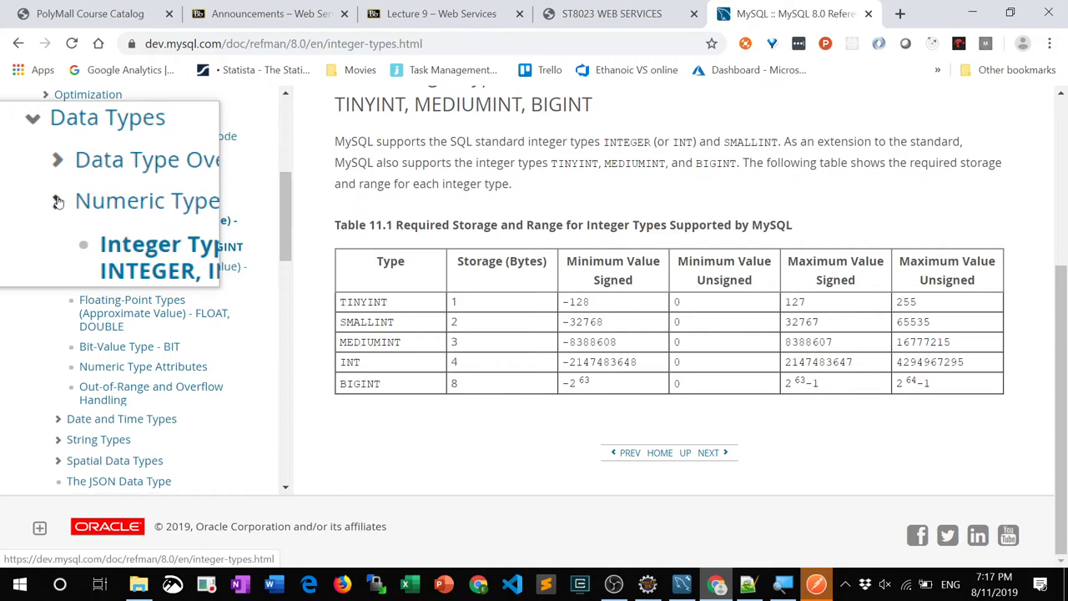
left_click(74, 242)
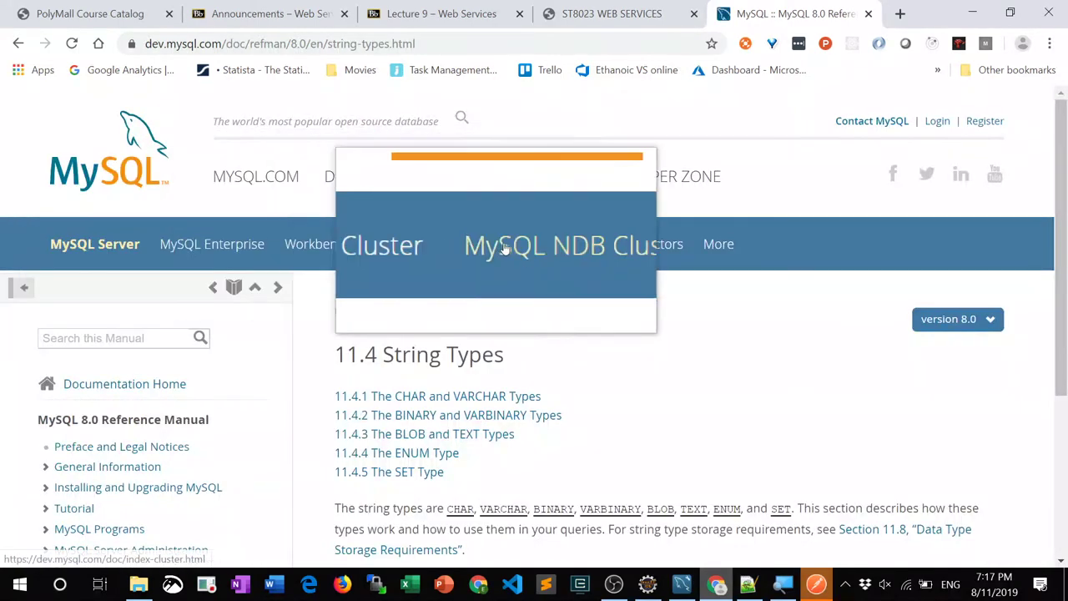
- Open the CHAR and VARCHAR Types page from the String Types overview and read down to its storage comparison table
scroll(702, 321, "down", 3)
scroll(584, 251, "up", 1)
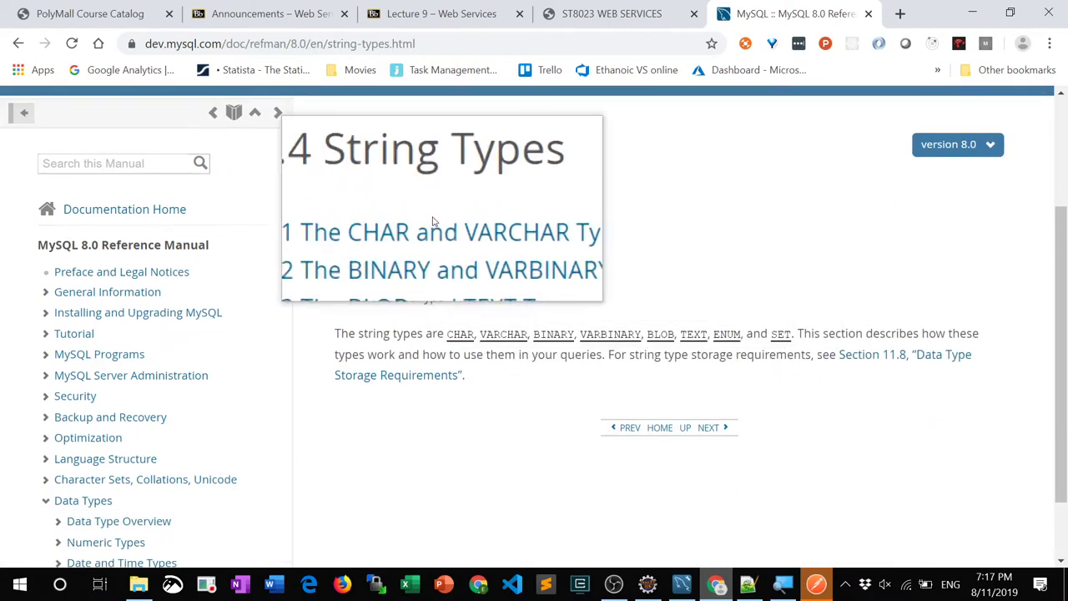
left_click(478, 233)
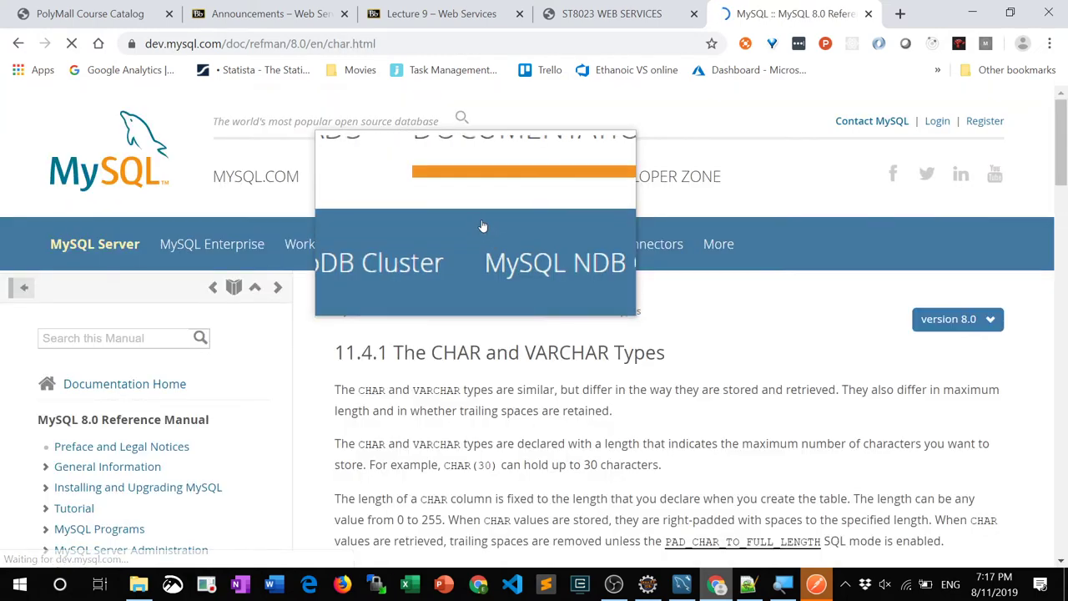
scroll(883, 429, "down", 1)
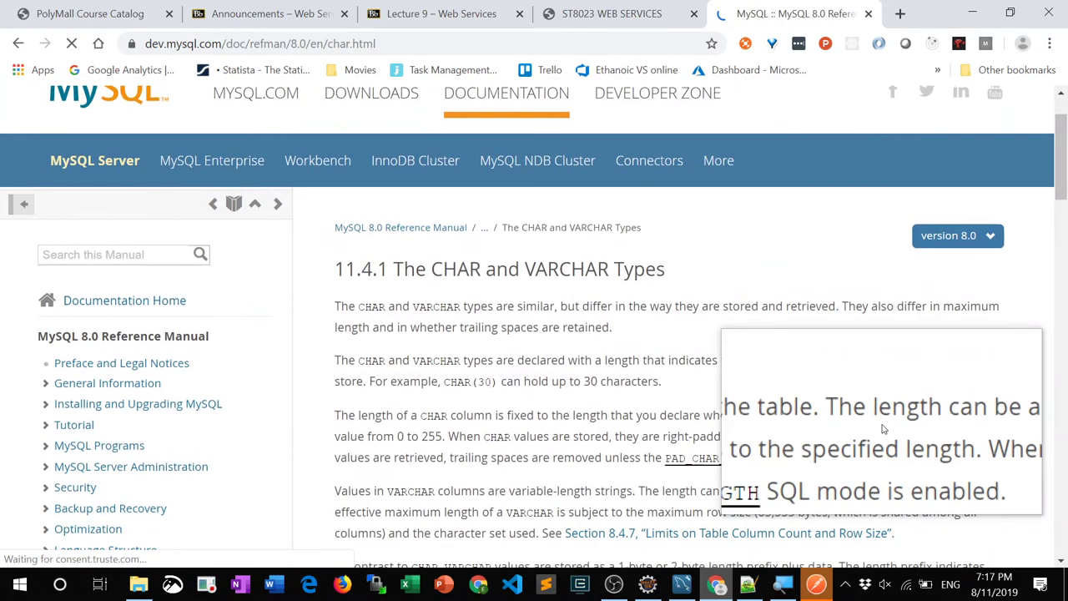
scroll(883, 429, "down", 10)
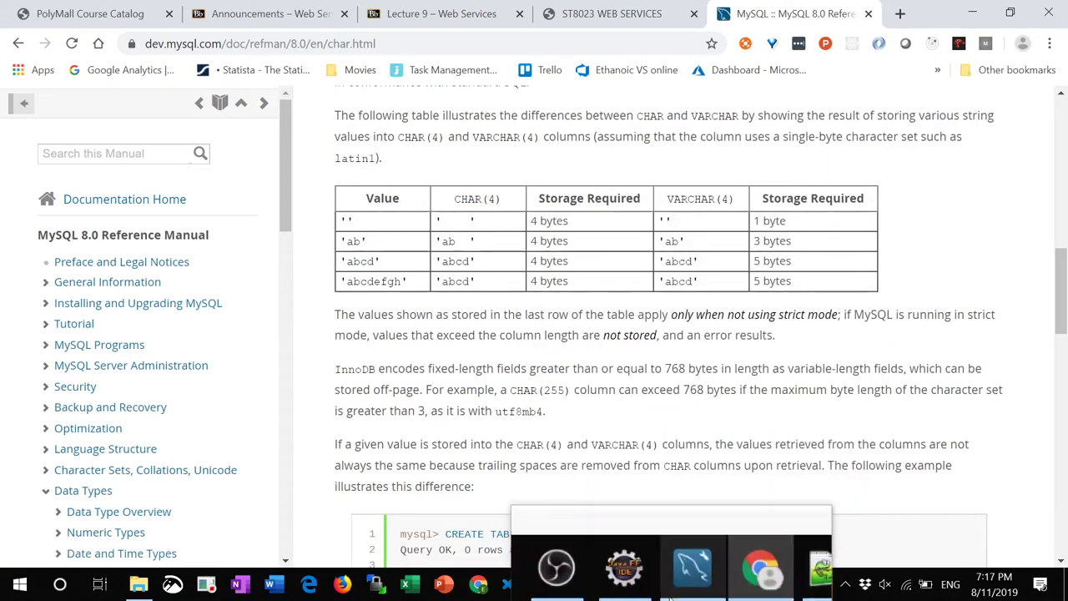
- Switch to MySQL Workbench and review the datatype choices for the name column without changing the type
left_click(677, 588)
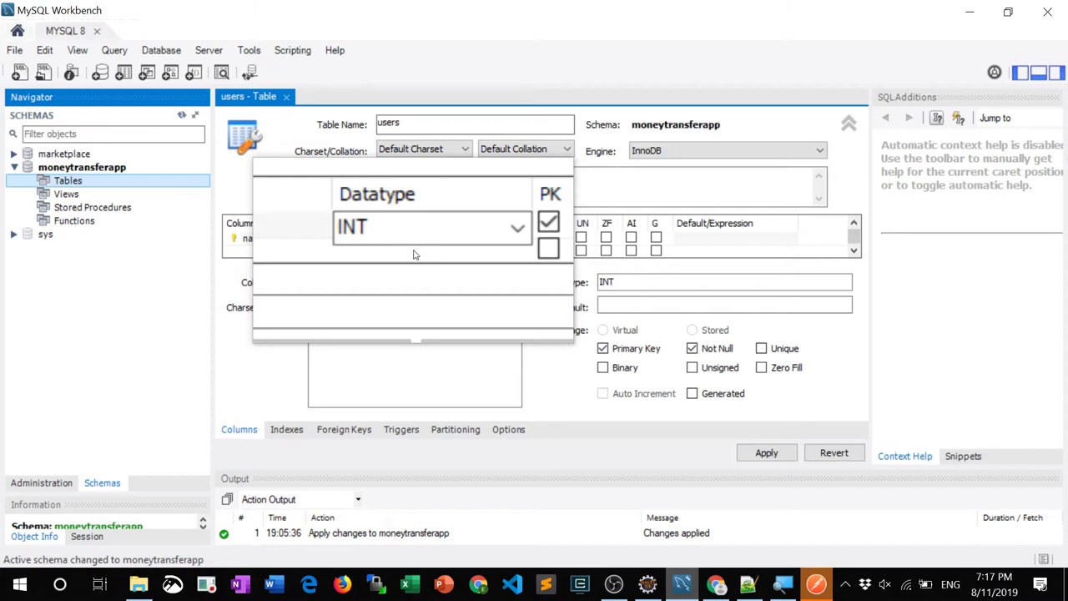
double_click(468, 241)
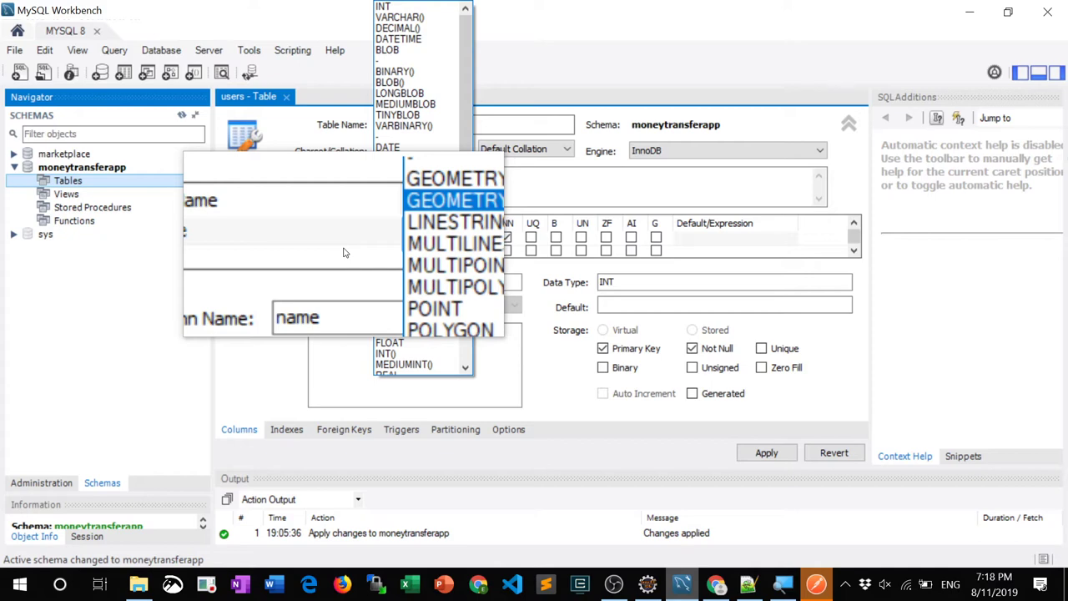
key("Escape")
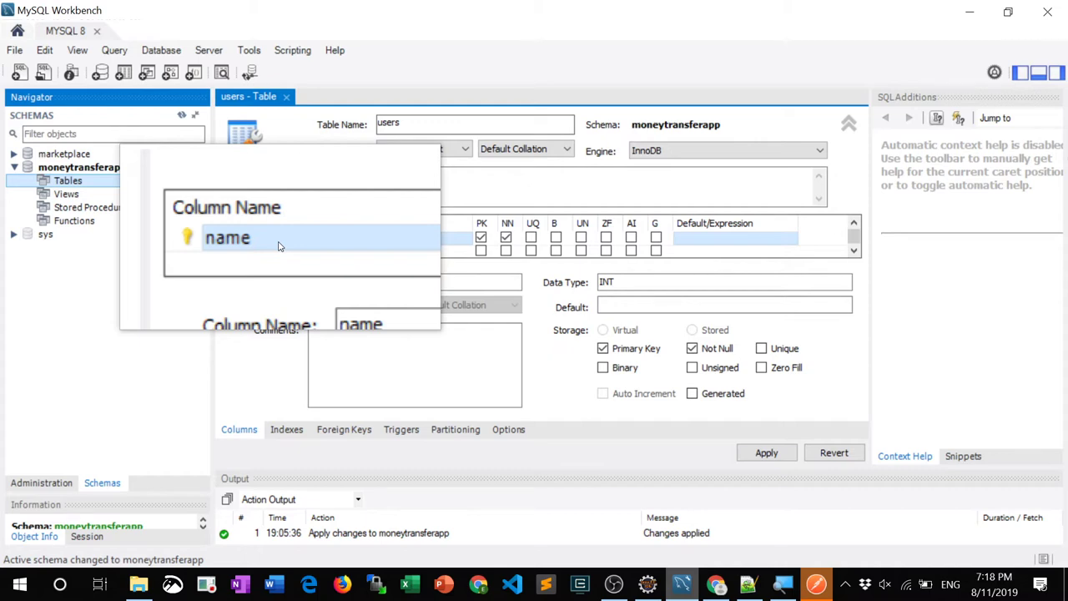
- Rename the primary key column of the users table to id, keep its INT datatype and enable auto increment
double_click(280, 242)
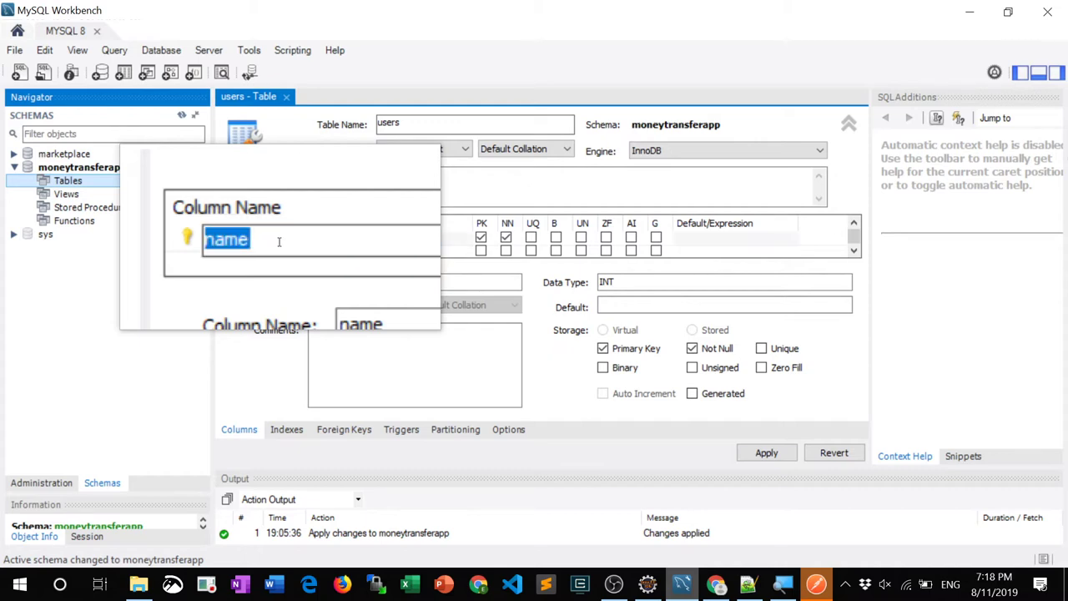
type("id")
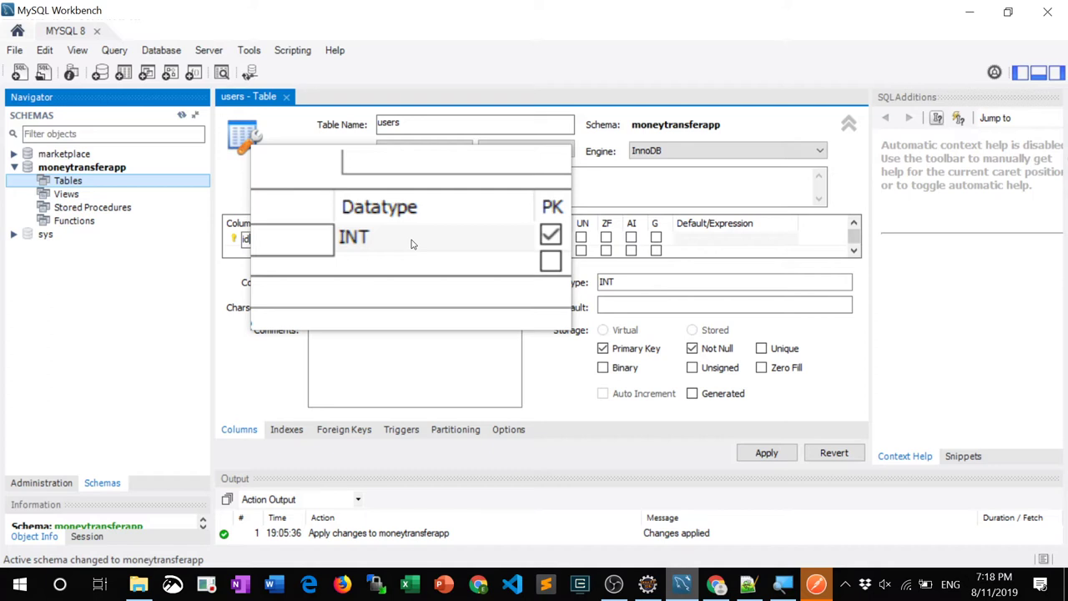
left_click(409, 242)
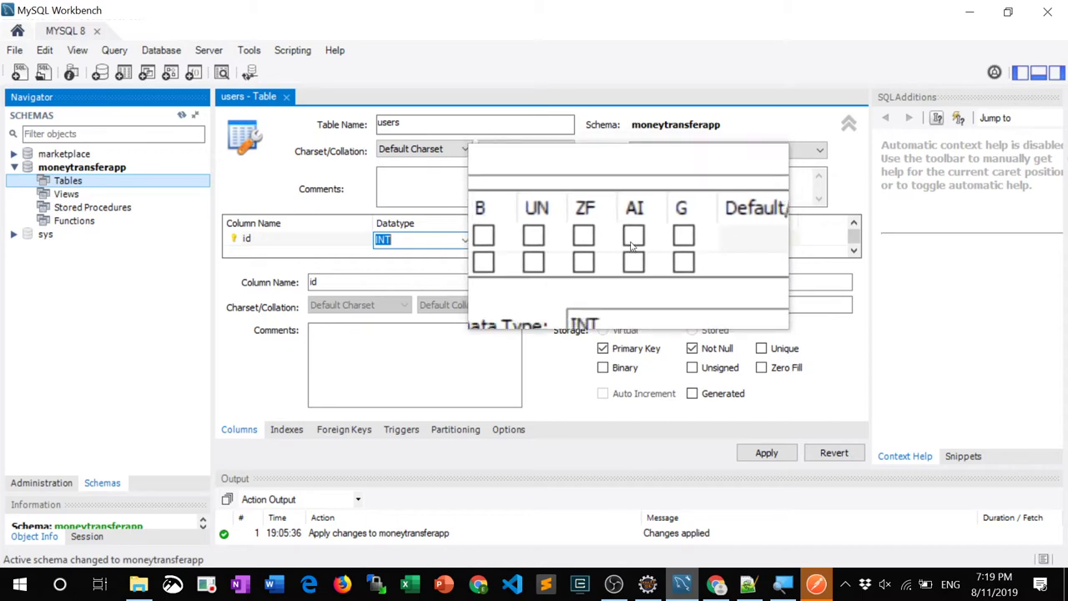
key("Return")
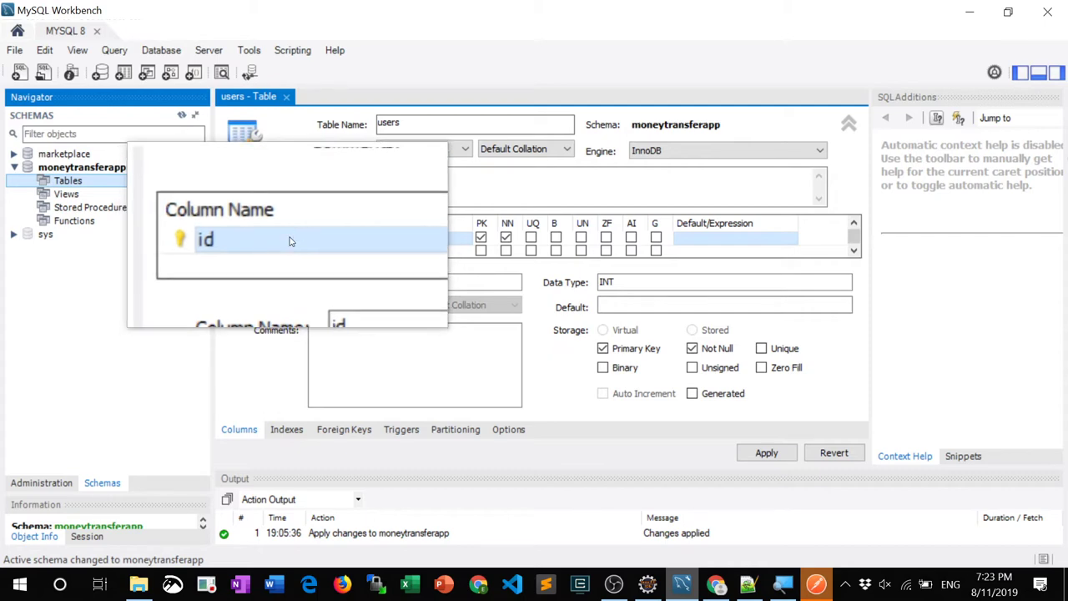
left_click(632, 239)
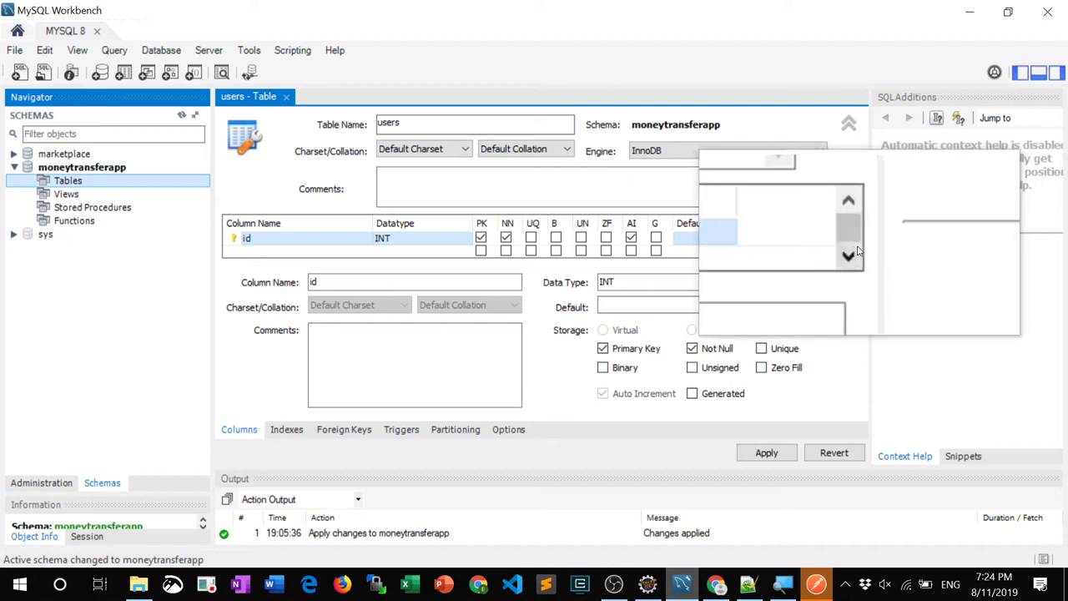
- Try to add a second column called name to the users table
left_click(275, 242)
double_click(275, 242)
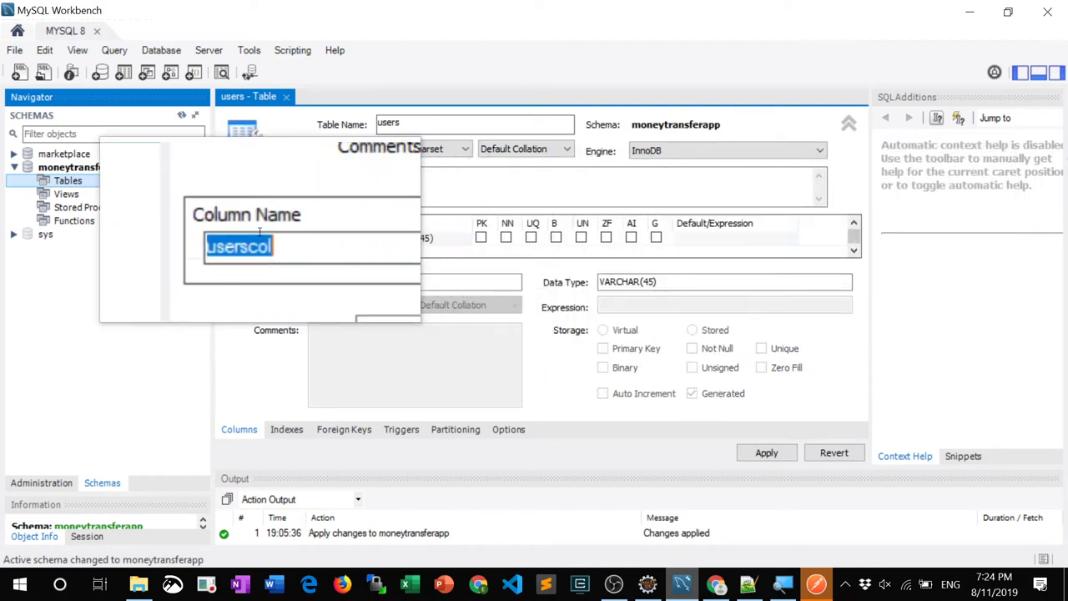
type("name")
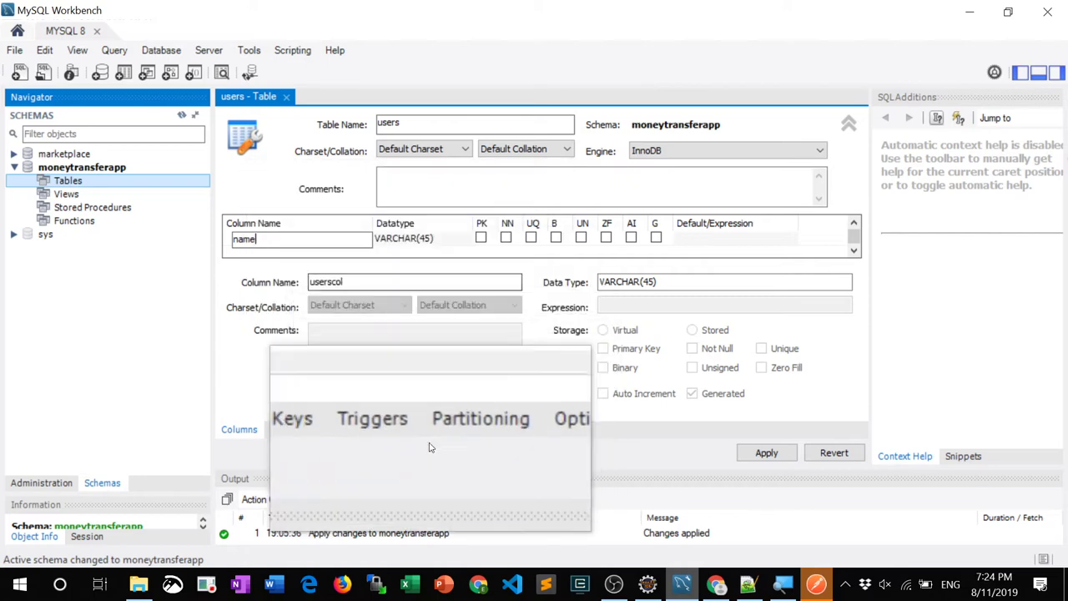
- Enlarge the table editor's column list and add a column called name below id
left_click_drag(415, 468, 429, 520)
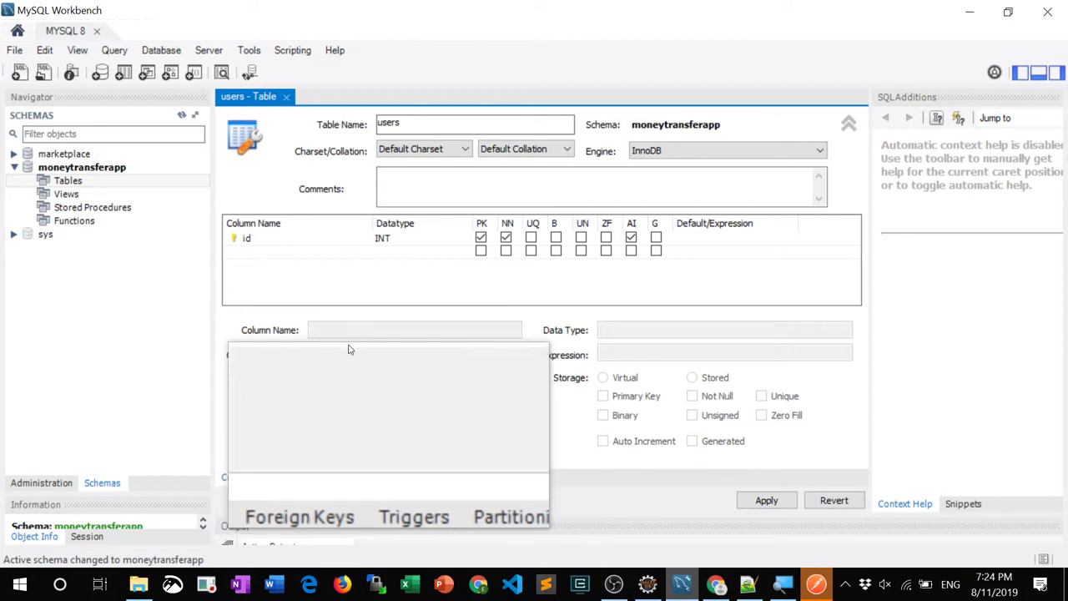
double_click(269, 251)
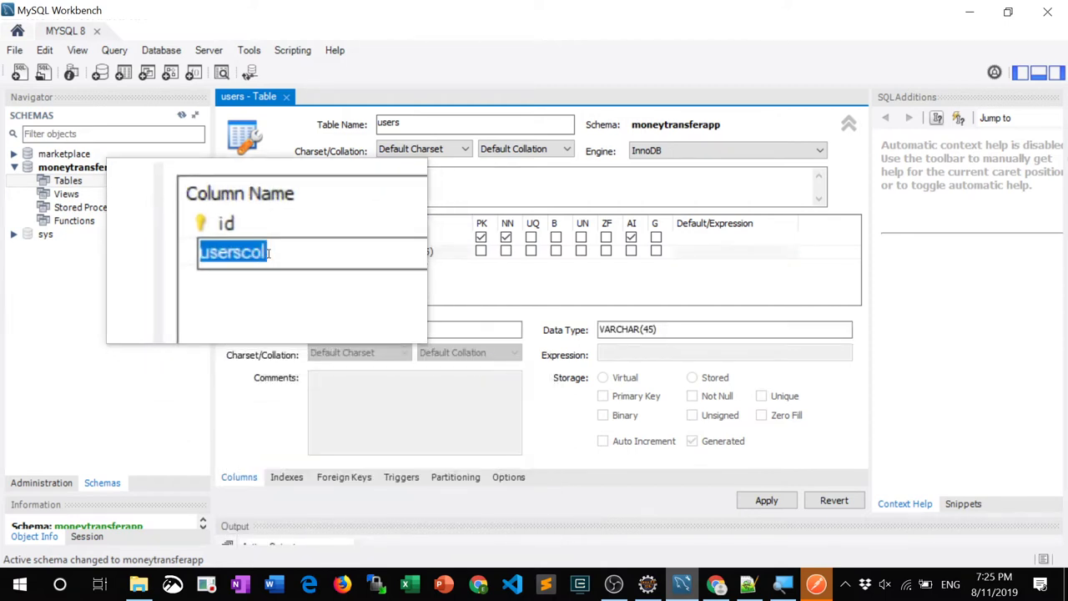
type("name")
key("Tab")
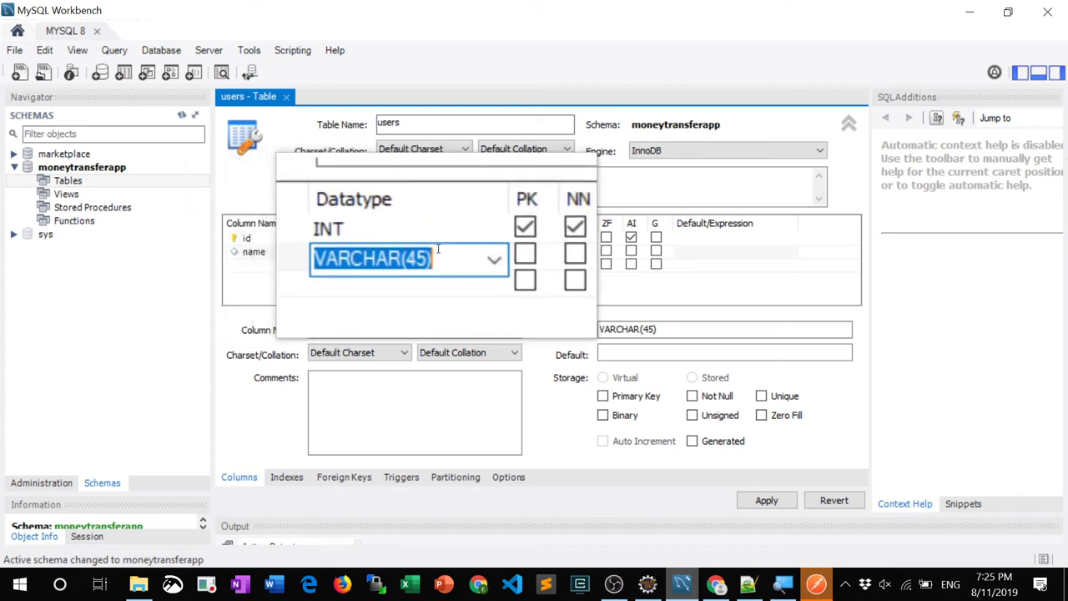
- Choose VARCHAR() as the name column's datatype and enter a length of 255
left_click(467, 258)
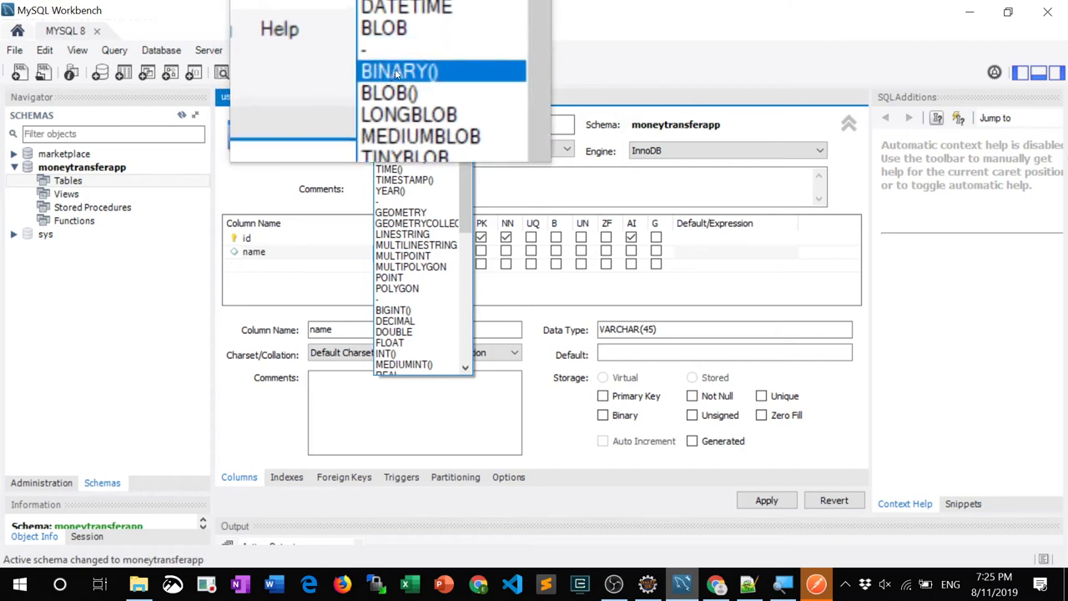
left_click(401, 65)
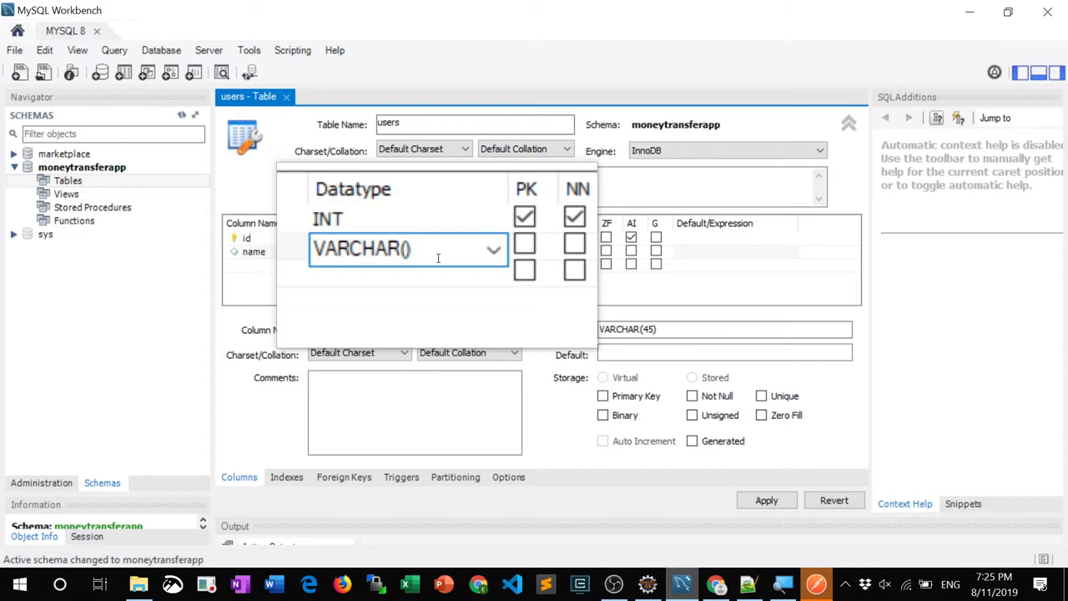
type("255")
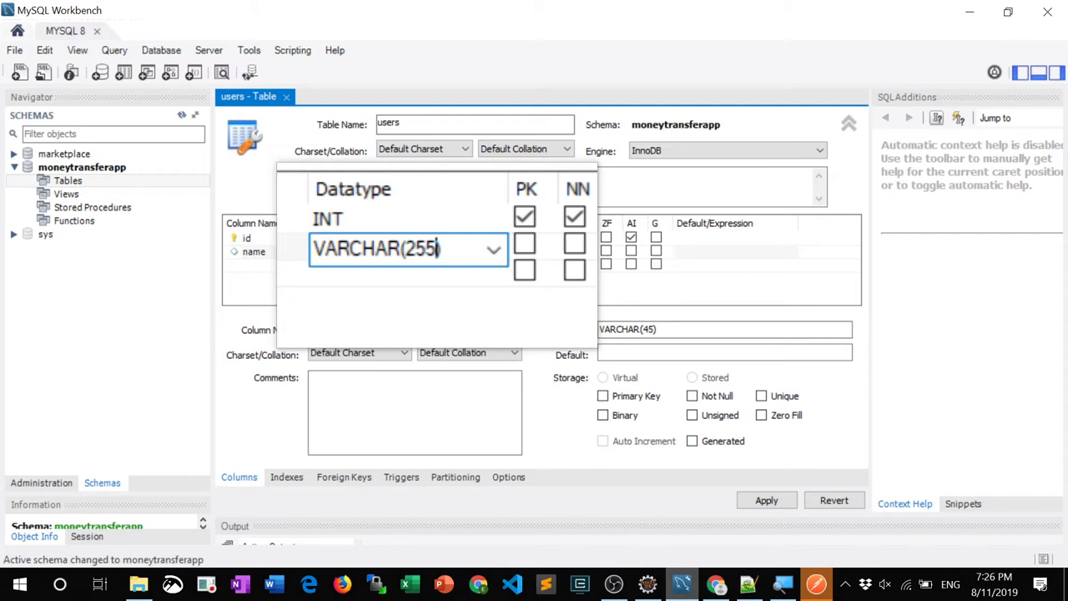
- Change the length of the name column's VARCHAR datatype to 150
key("BackSpace")
key("BackSpace")
key("BackSpace")
type("150")
type(")")
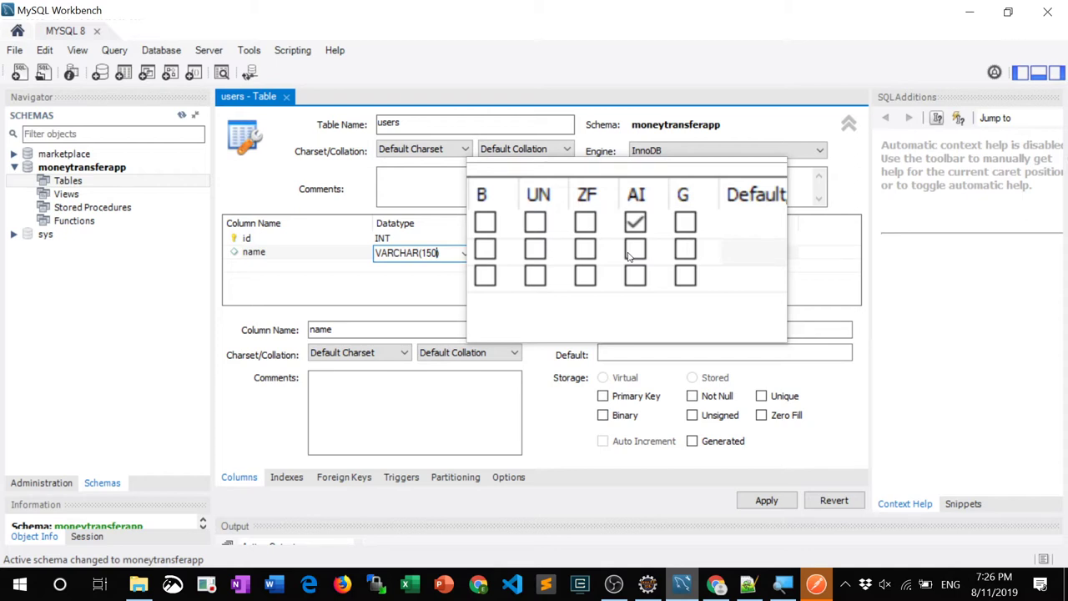
left_click(632, 252)
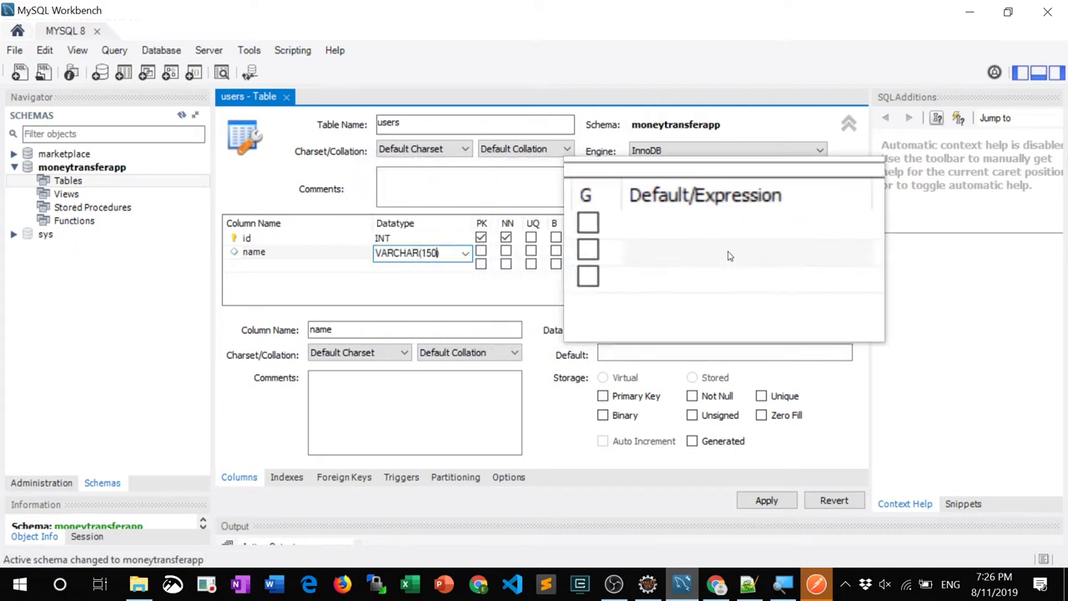
- Add a column called email below name in the users table
left_click(252, 266)
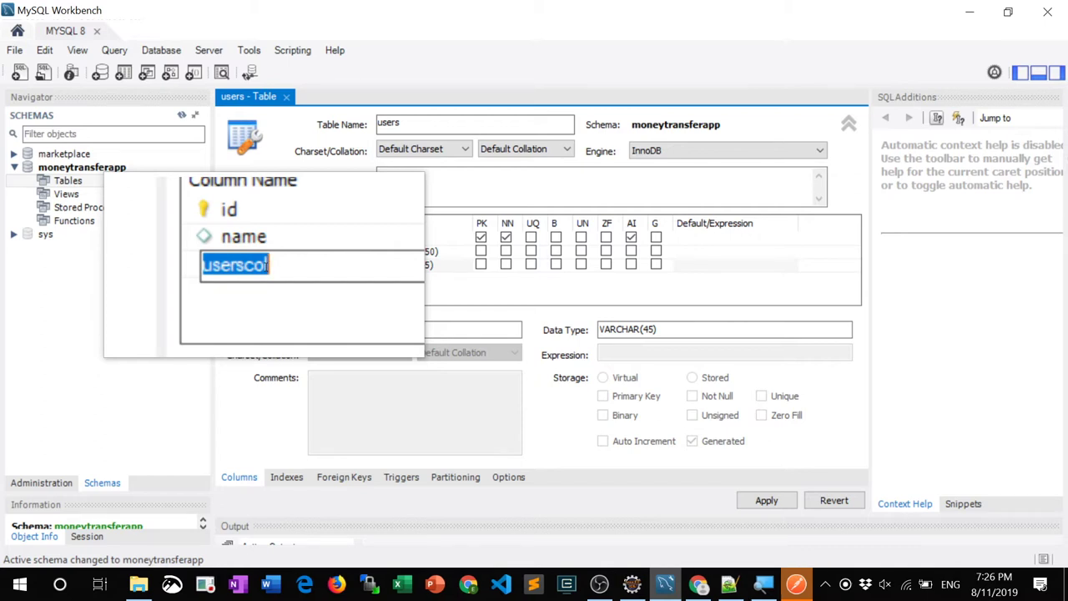
type("email")
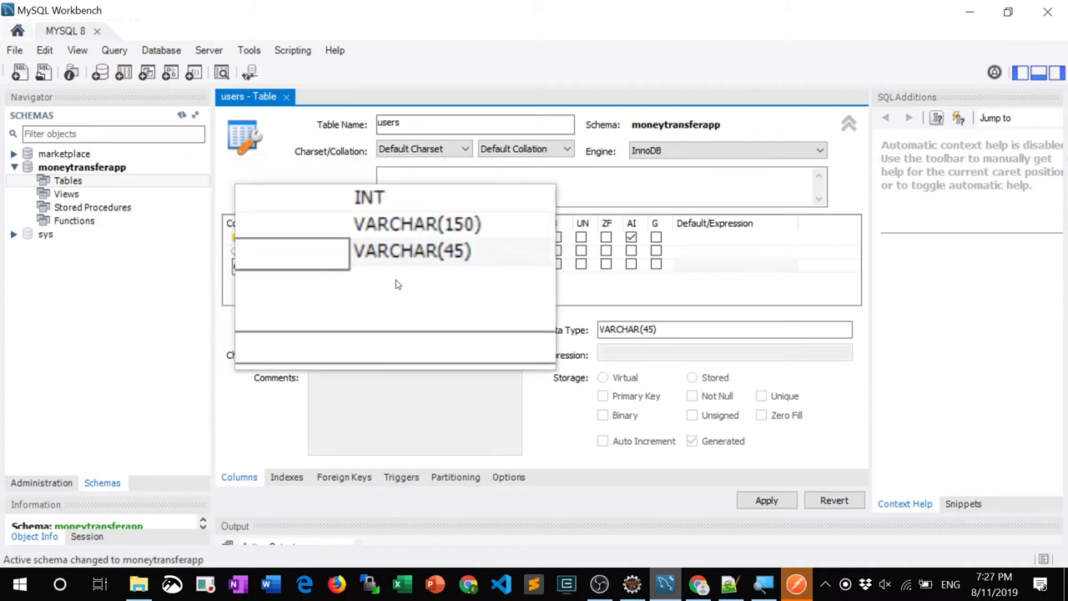
key("Tab")
- Set the email column's datatype to VARCHAR(500), trying a length of 255 first
left_click(427, 269)
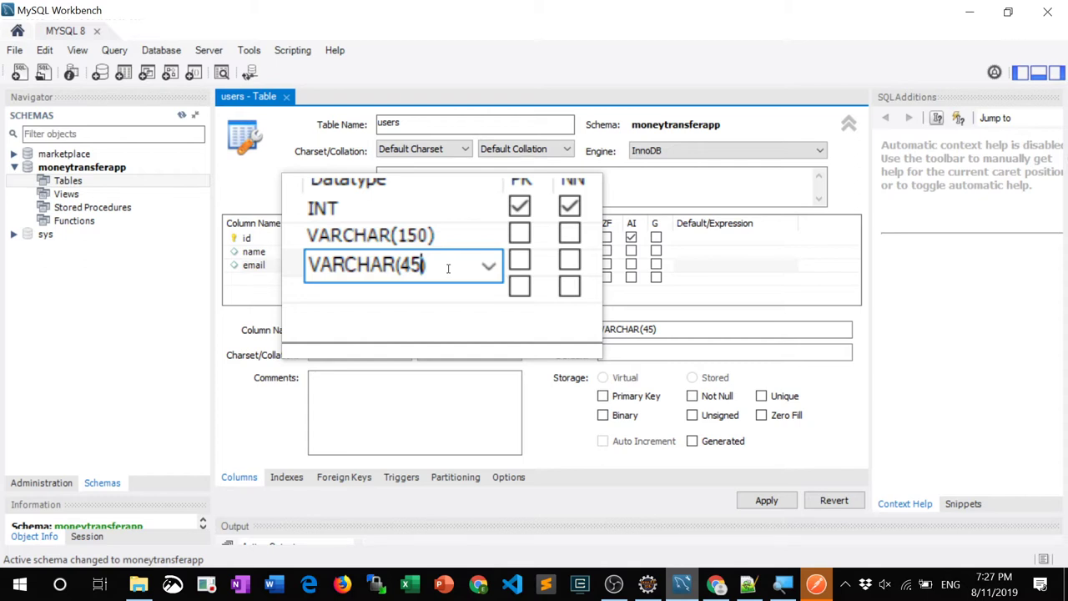
key("BackSpace")
key("BackSpace")
type("255")
key("BackSpace")
key("BackSpace")
key("BackSpace")
type("500")
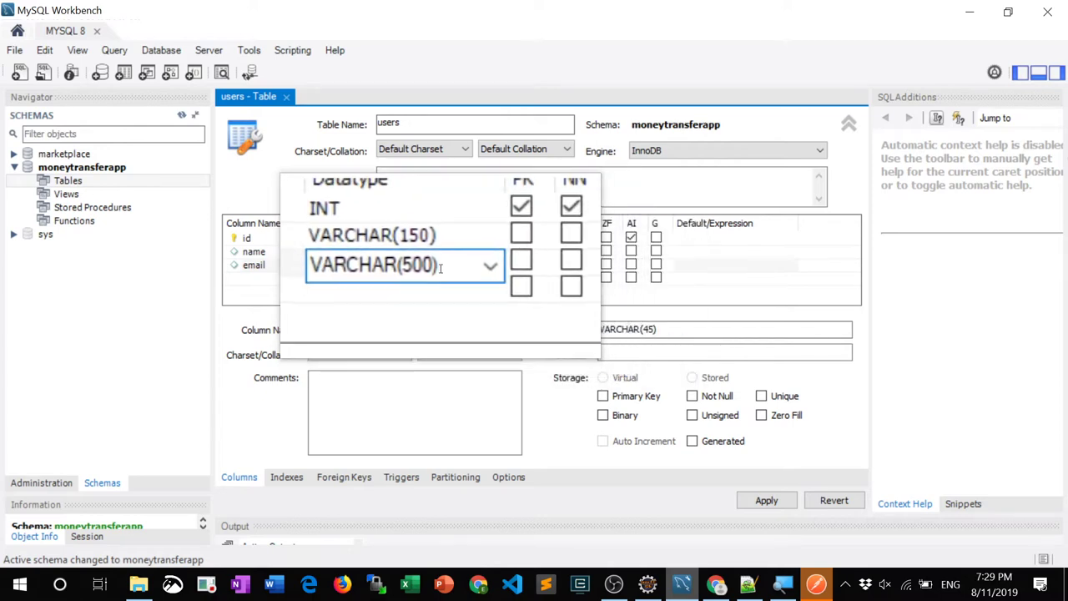
type(")")
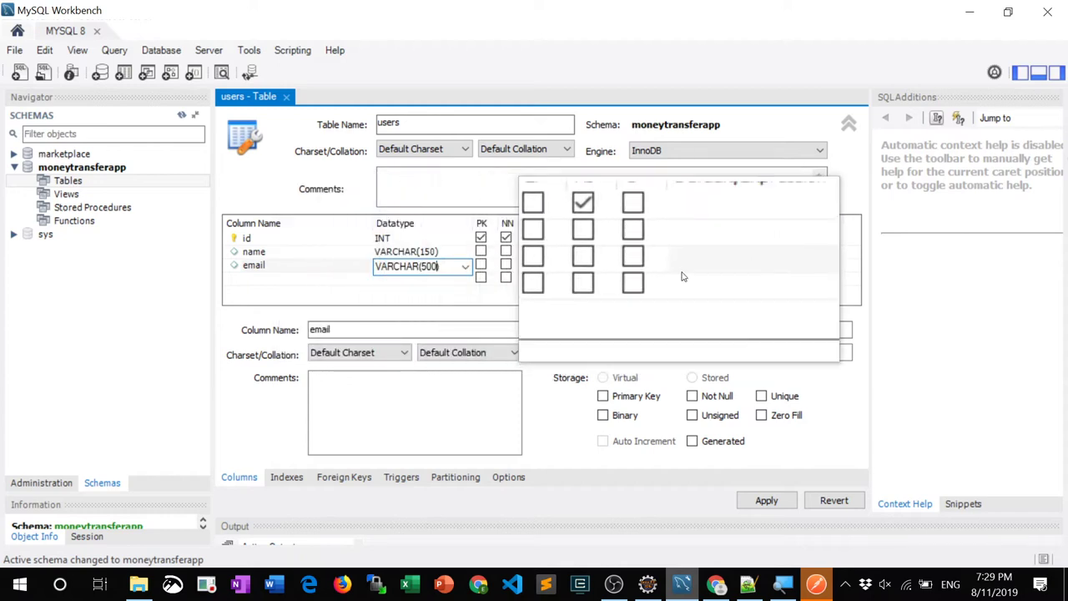
- Add a column called phone below email and keep VARCHAR(45) as its datatype
left_click(259, 278)
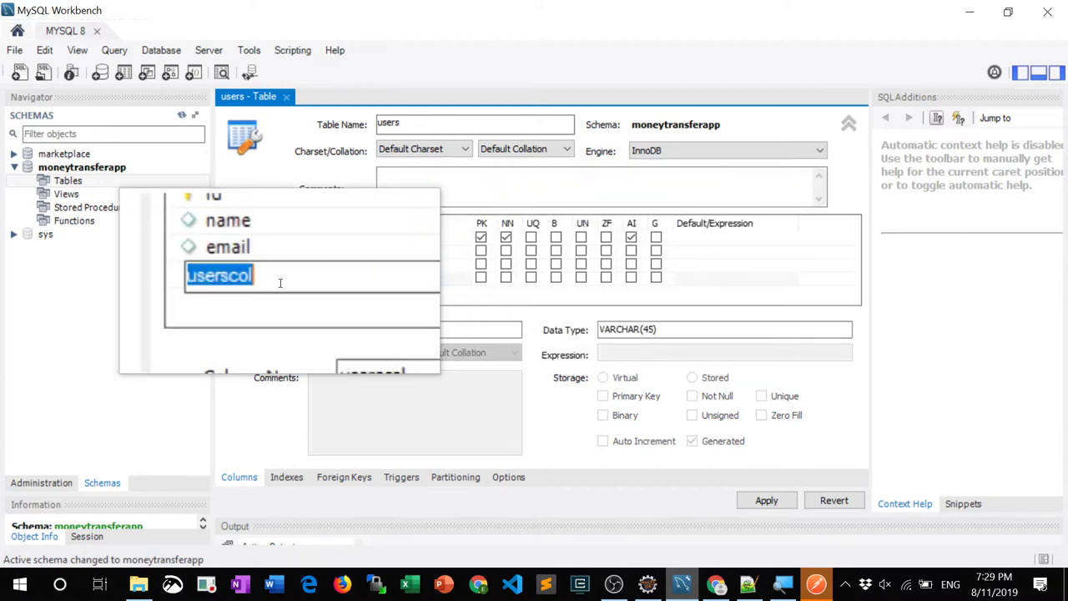
type("phone")
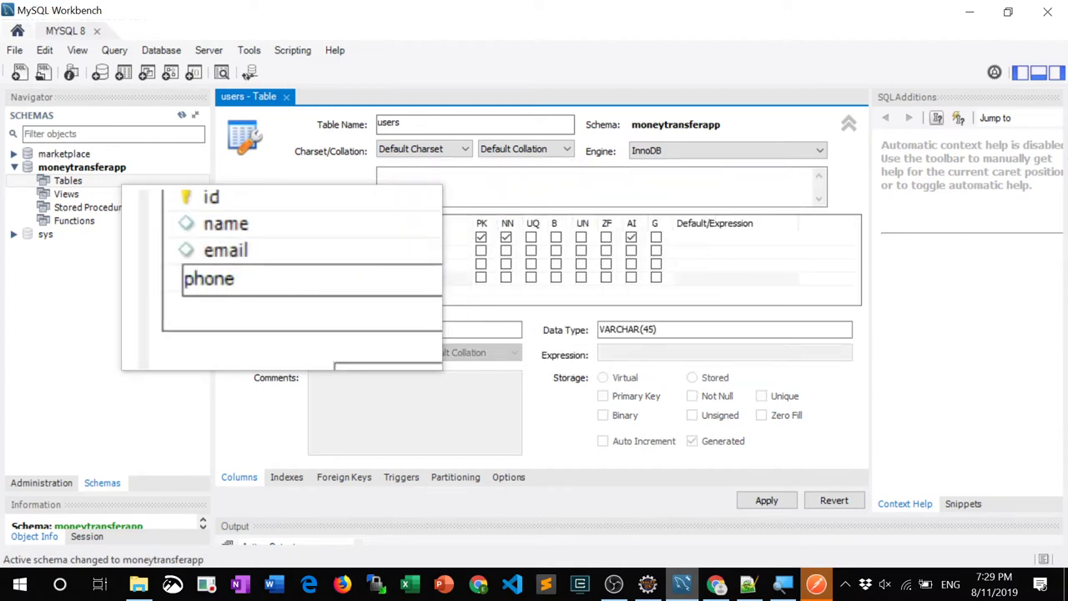
key("Tab")
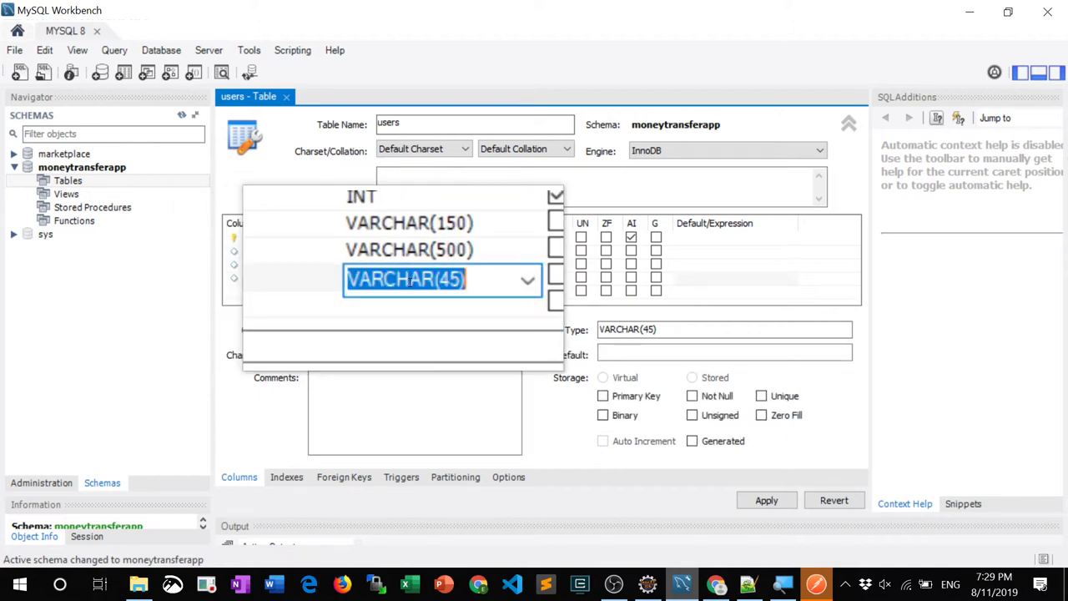
left_click(422, 282)
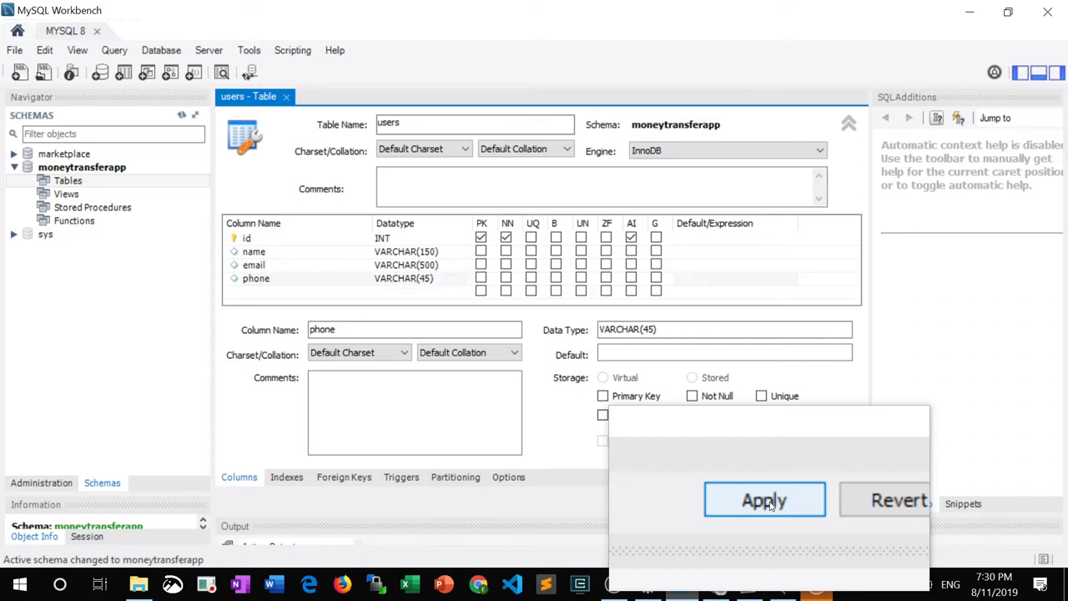
- Review the generated CREATE TABLE script for the users table and apply it to the database
left_click(770, 505)
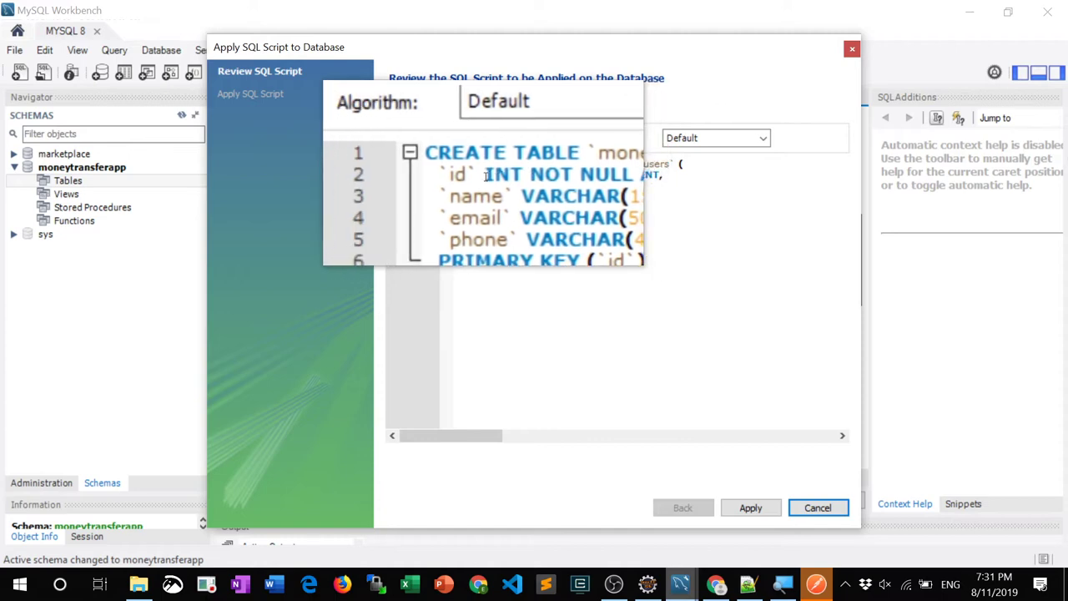
left_click_drag(486, 175, 525, 176)
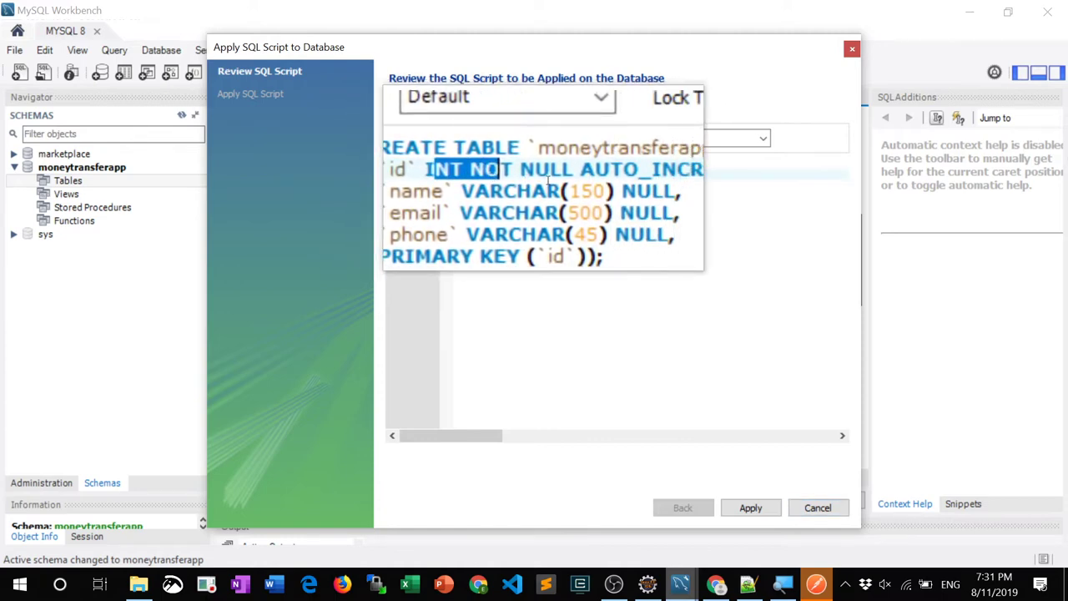
left_click(543, 180)
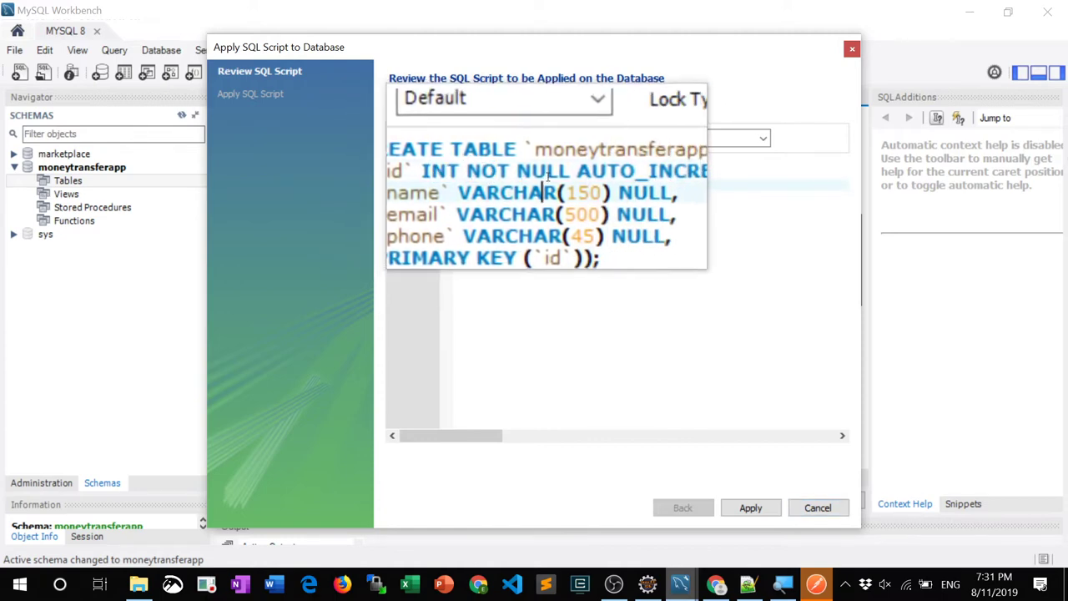
left_click(498, 174)
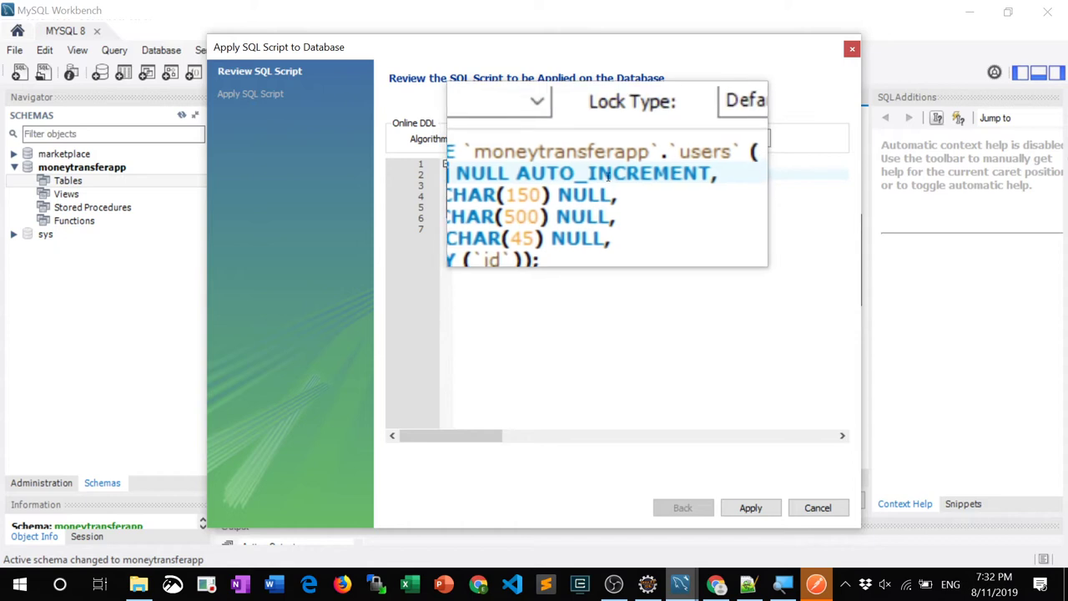
double_click(607, 172)
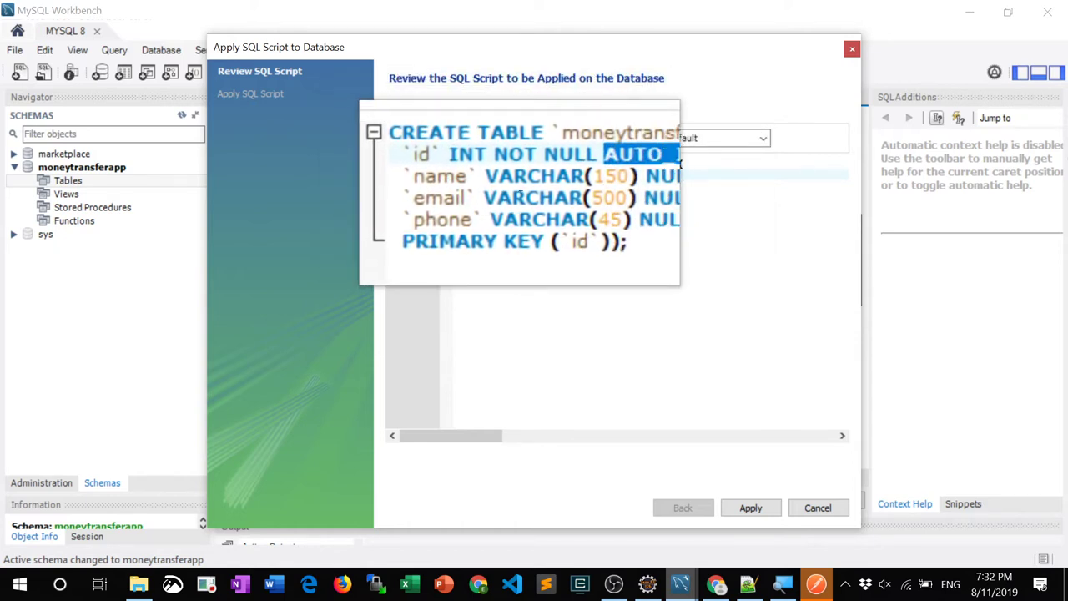
double_click(587, 185)
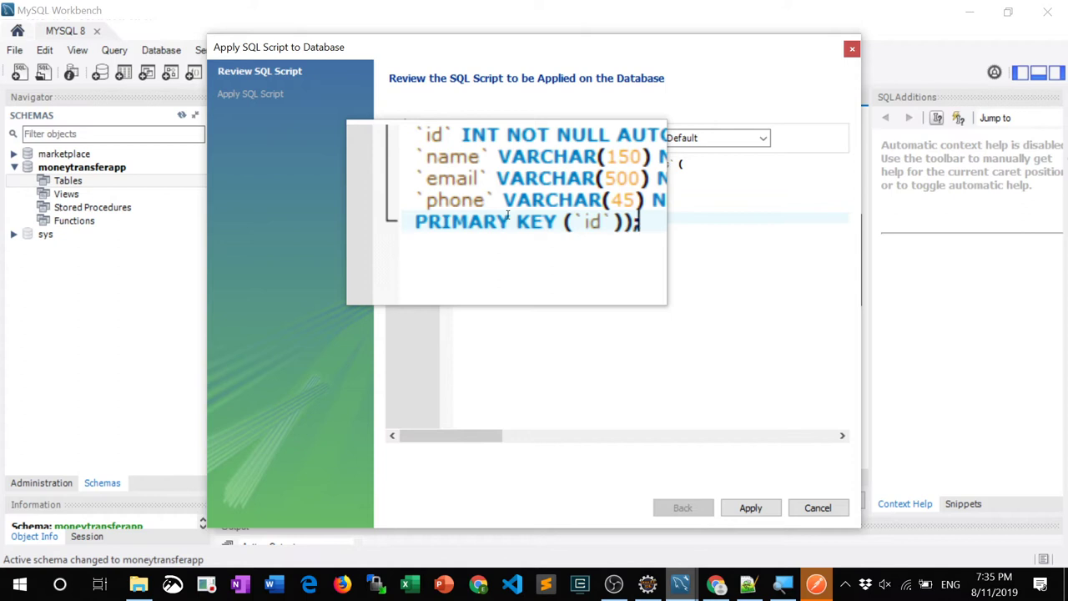
left_click(737, 507)
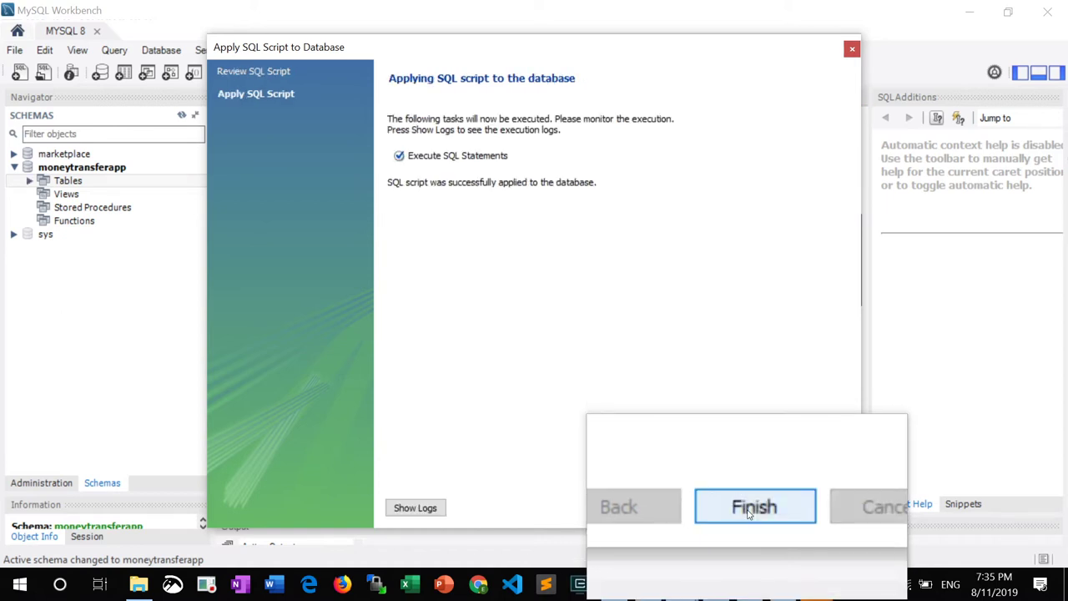
left_click(749, 512)
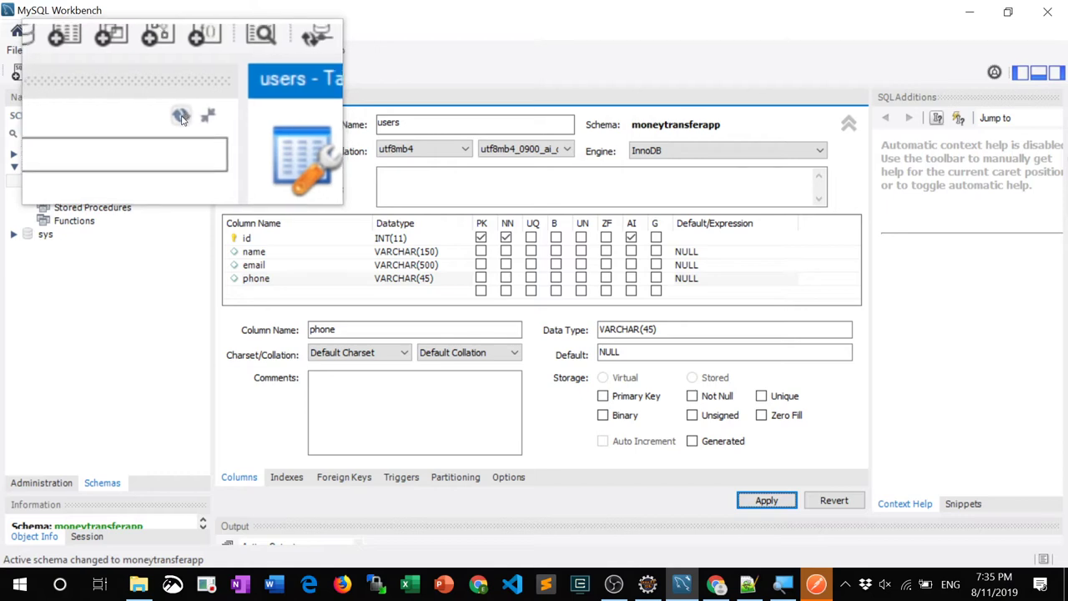
- Refresh all schemas and expand the tables of moneytransferapp in the schema tree
right_click(114, 255)
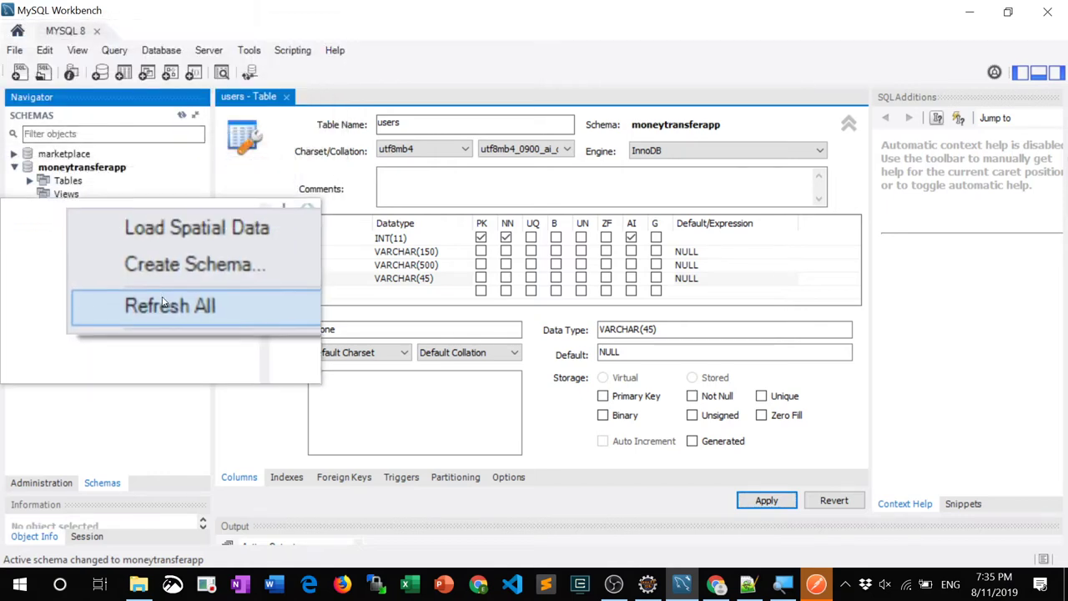
left_click(161, 304)
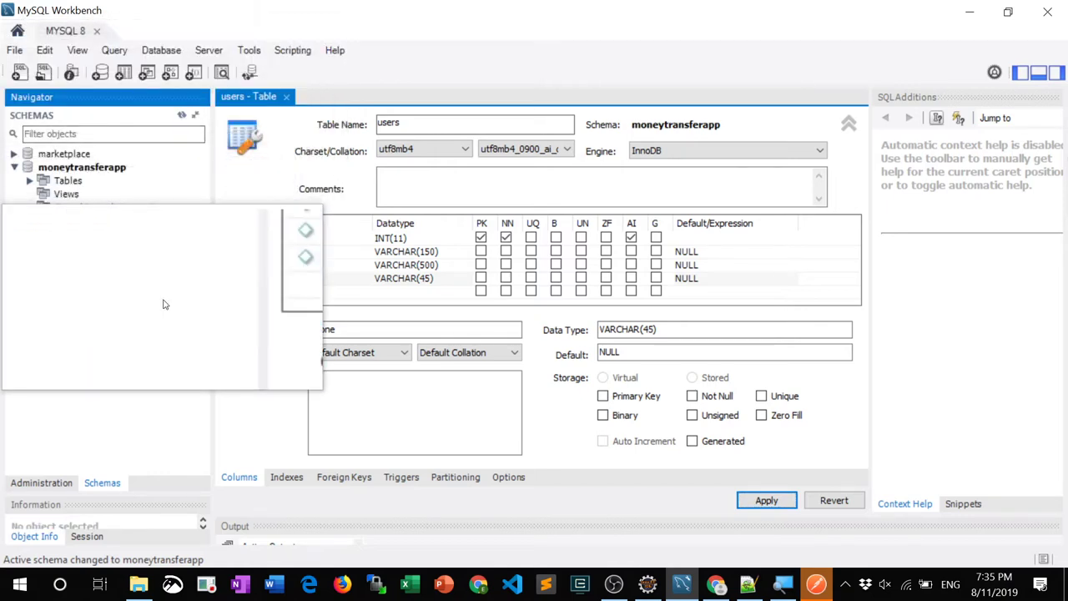
left_click(26, 177)
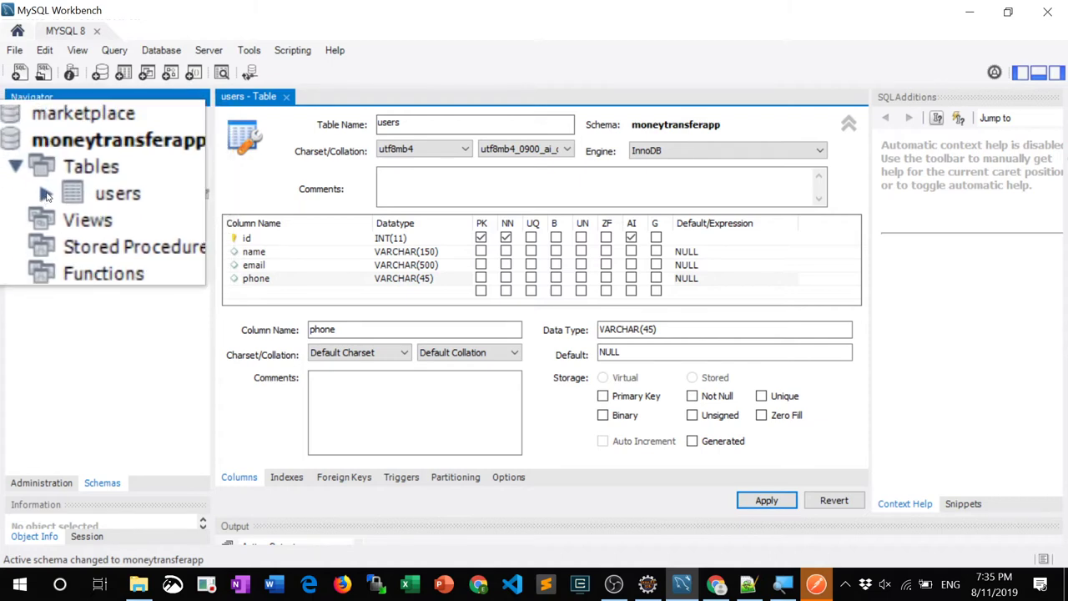
- Examine the users table's columns and indexes in the schema tree, collapsing both groups when done
left_click(46, 192)
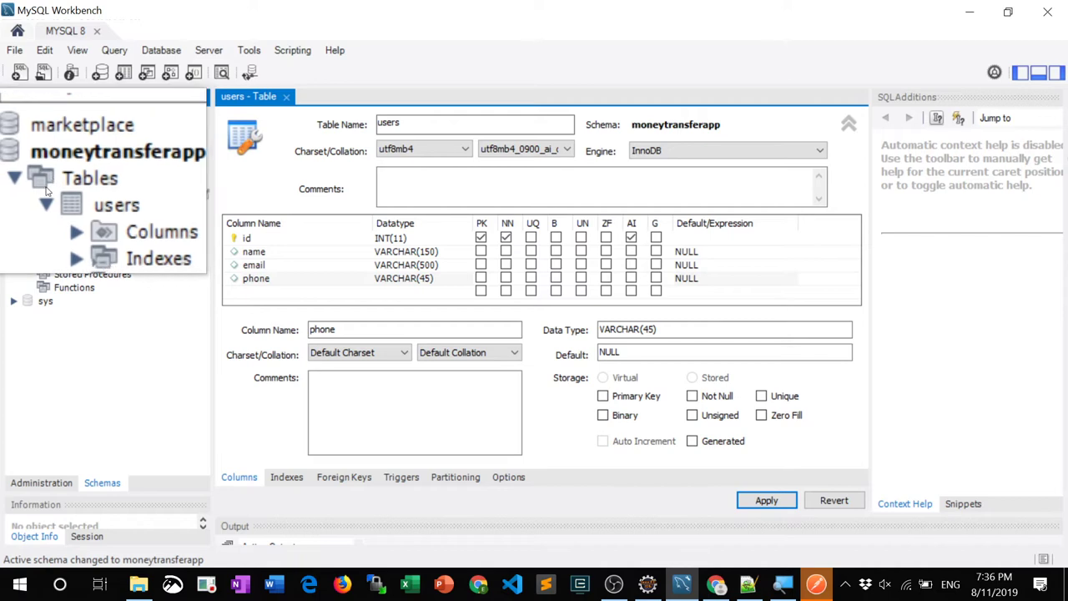
left_click(32, 183)
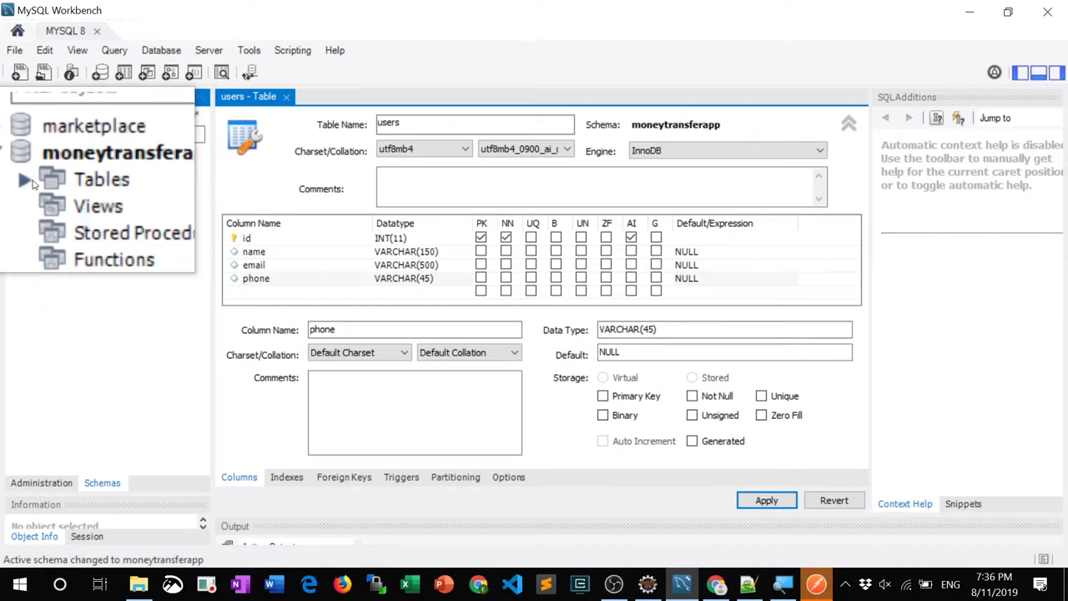
left_click(32, 182)
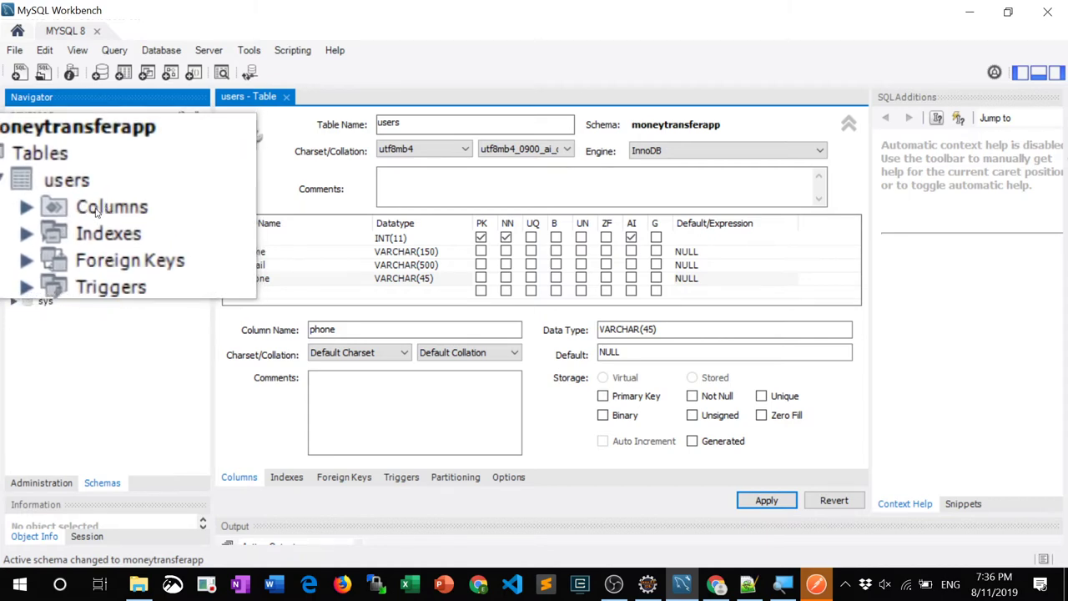
double_click(96, 211)
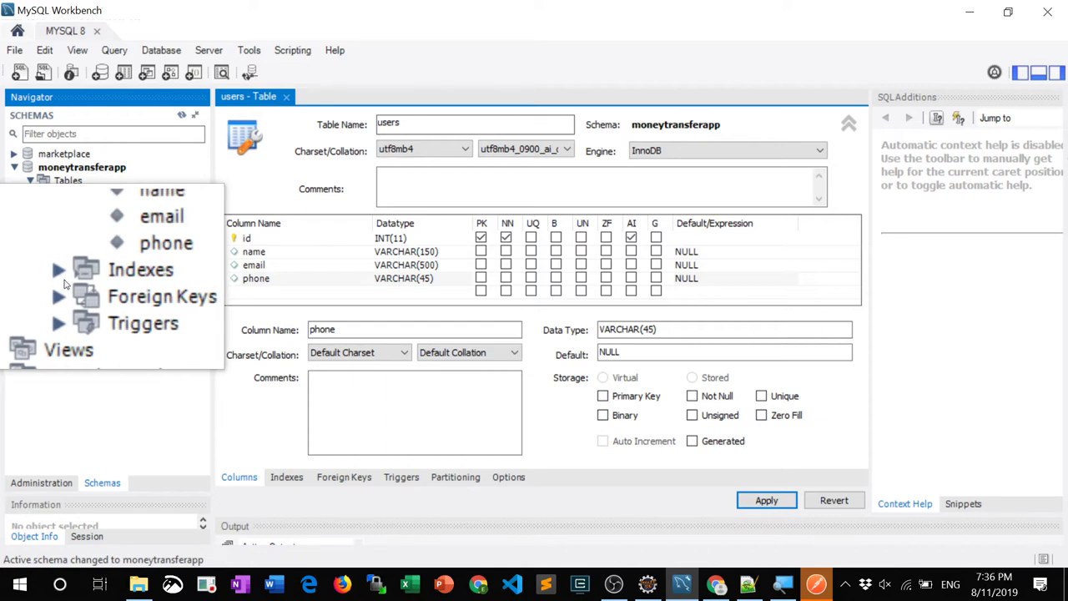
left_click(60, 274)
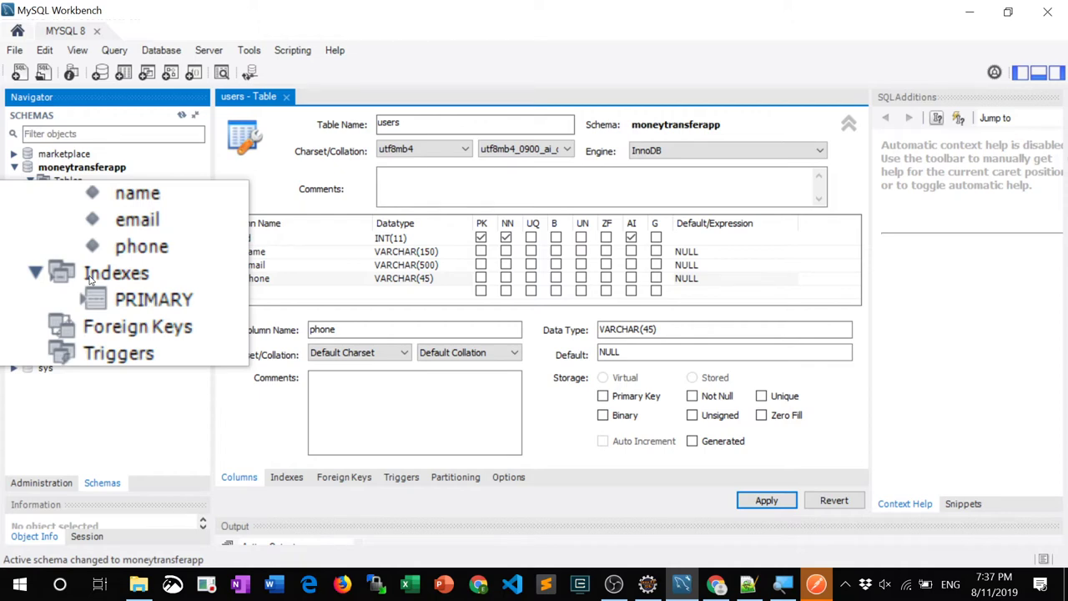
left_click(64, 208)
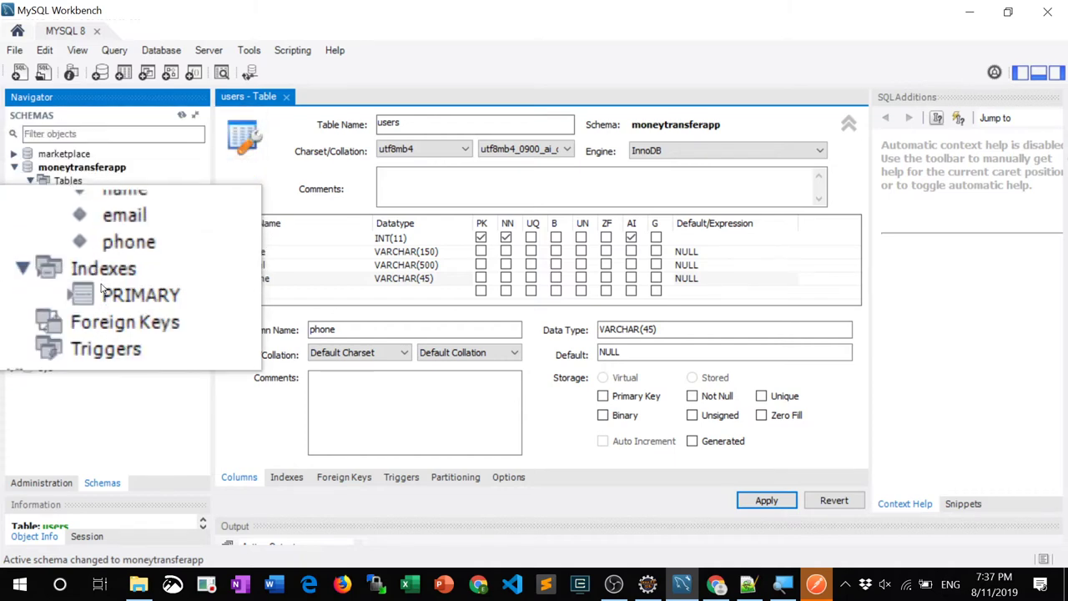
left_click(60, 276)
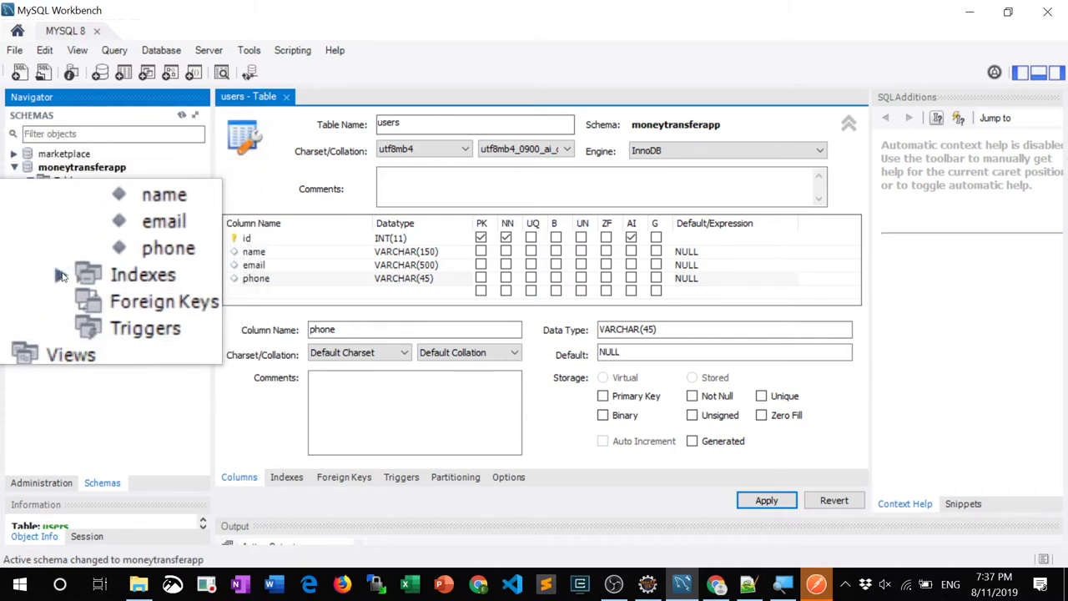
left_click(60, 209)
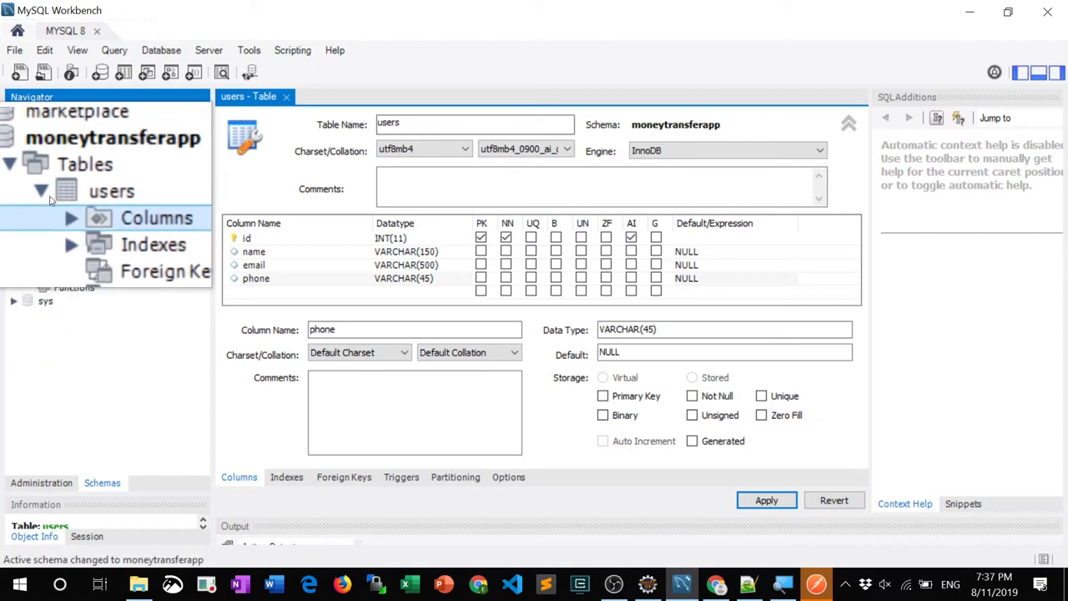
- Collapse the users table in the schema tree and query its rows with a limit of 1000
left_click(50, 199)
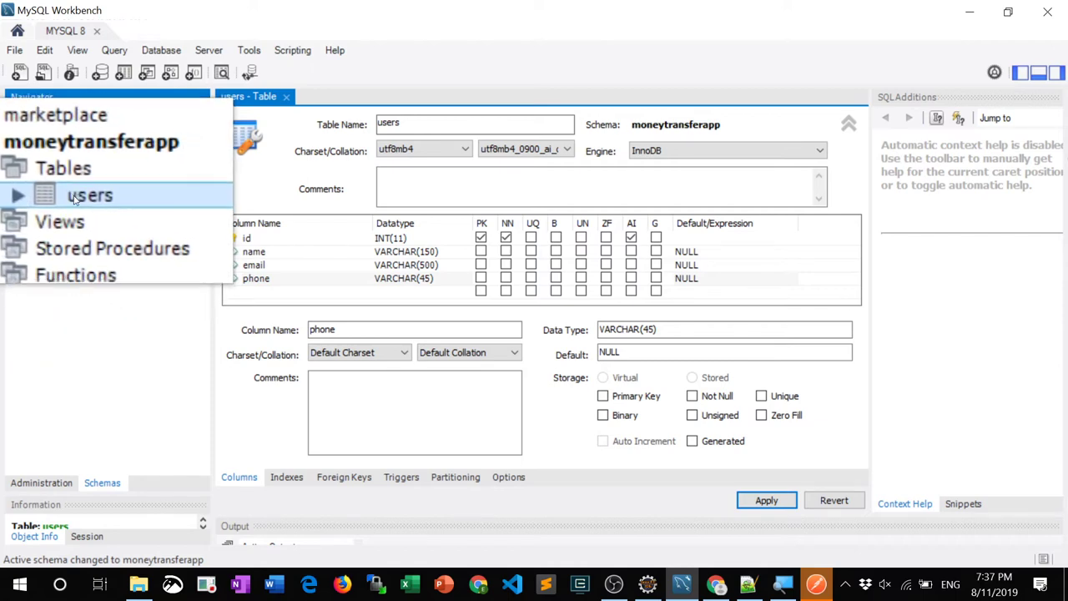
right_click(75, 199)
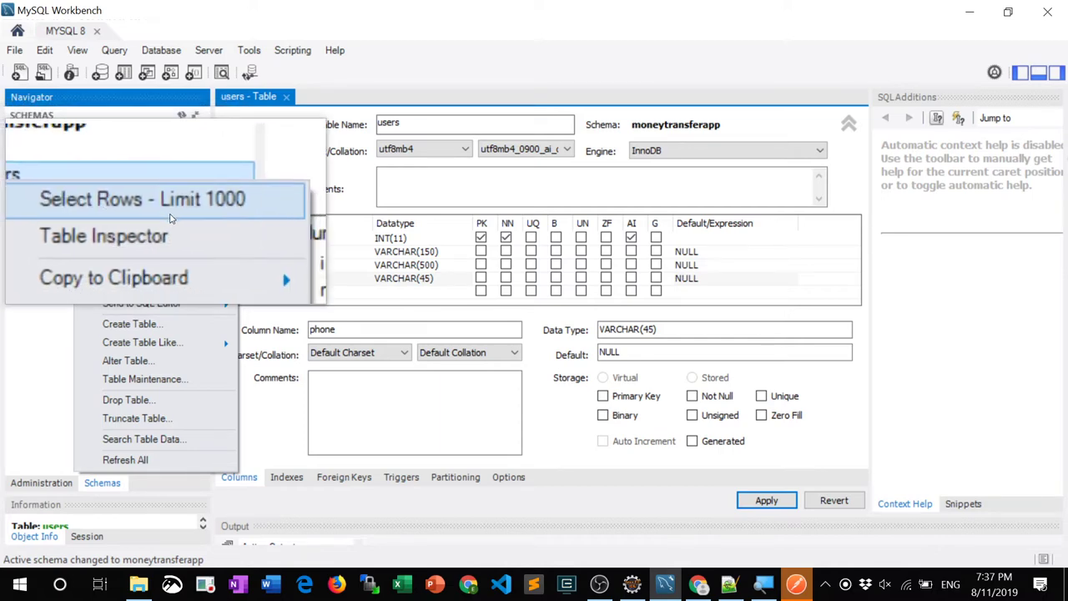
left_click(152, 253)
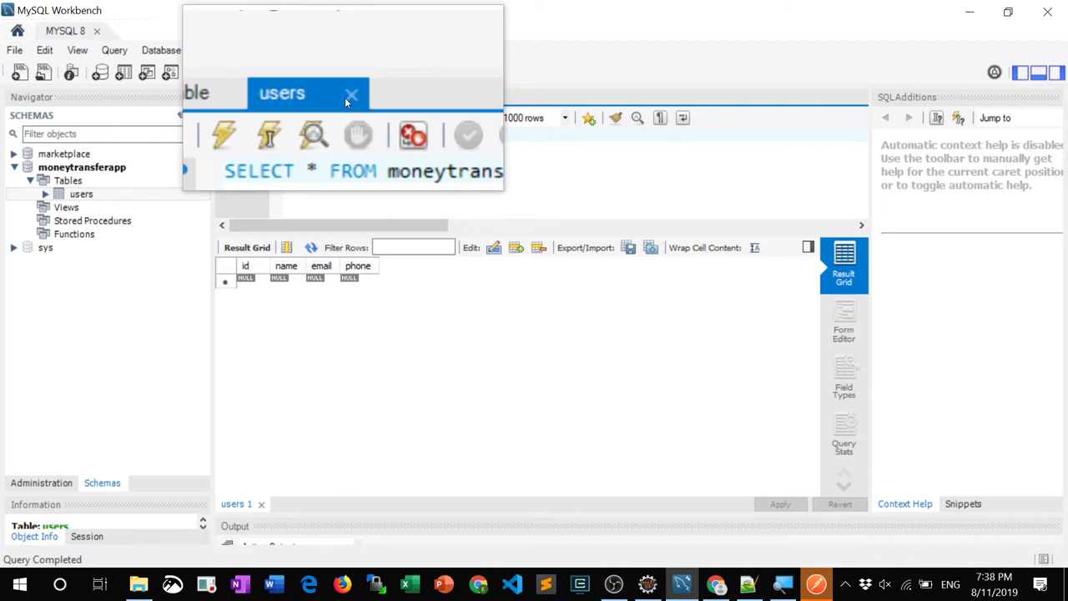
- Switch to Eclipse and tidy the workspace by closing CreateUser.java, widening the project tree and collapsing the models and resources packages
left_click(648, 583)
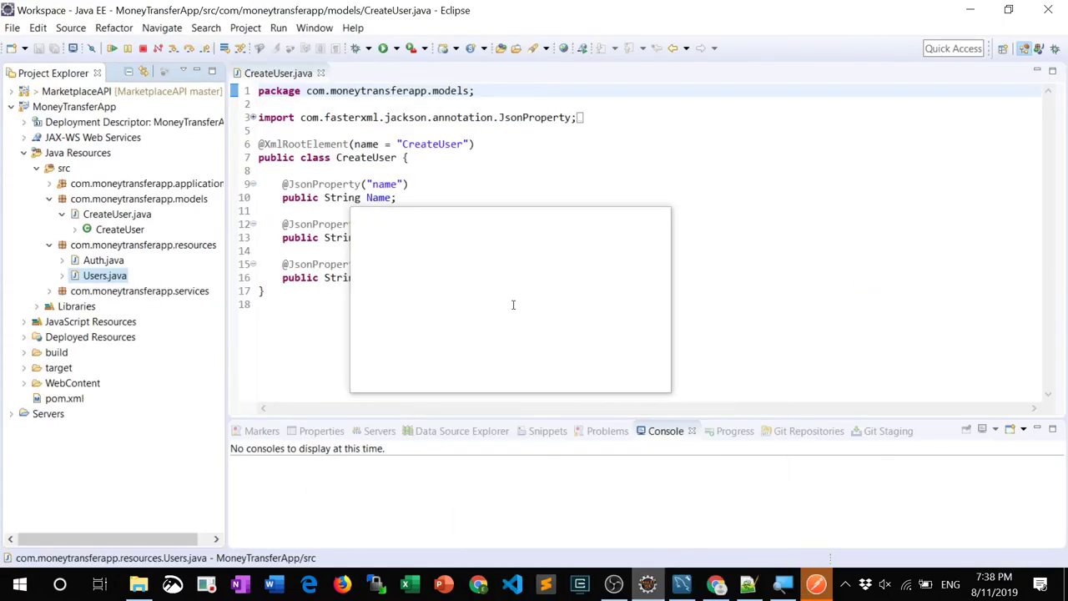
left_click(320, 73)
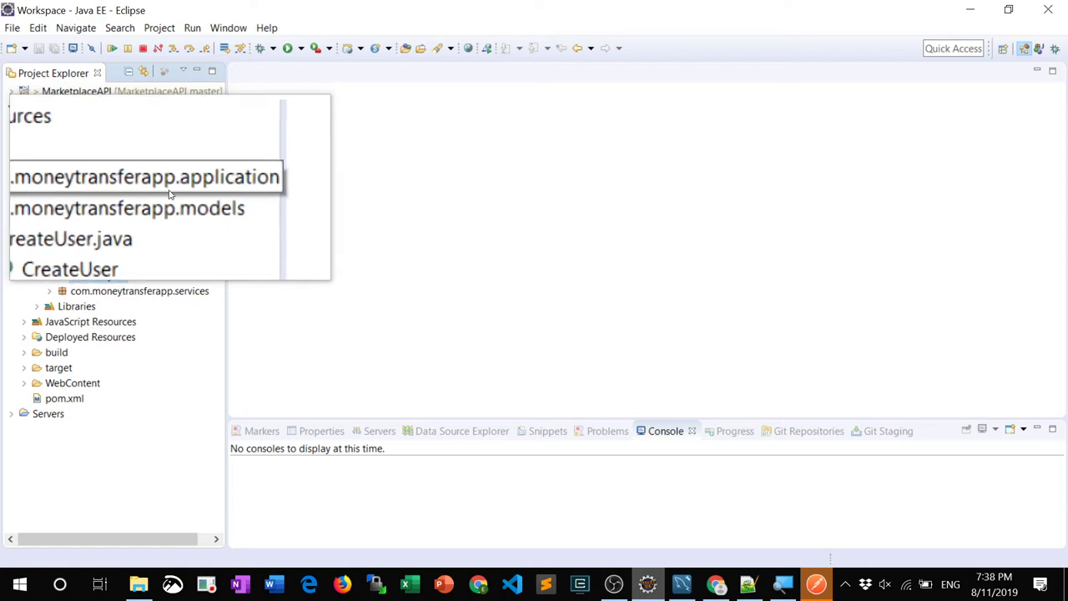
left_click_drag(227, 214, 269, 214)
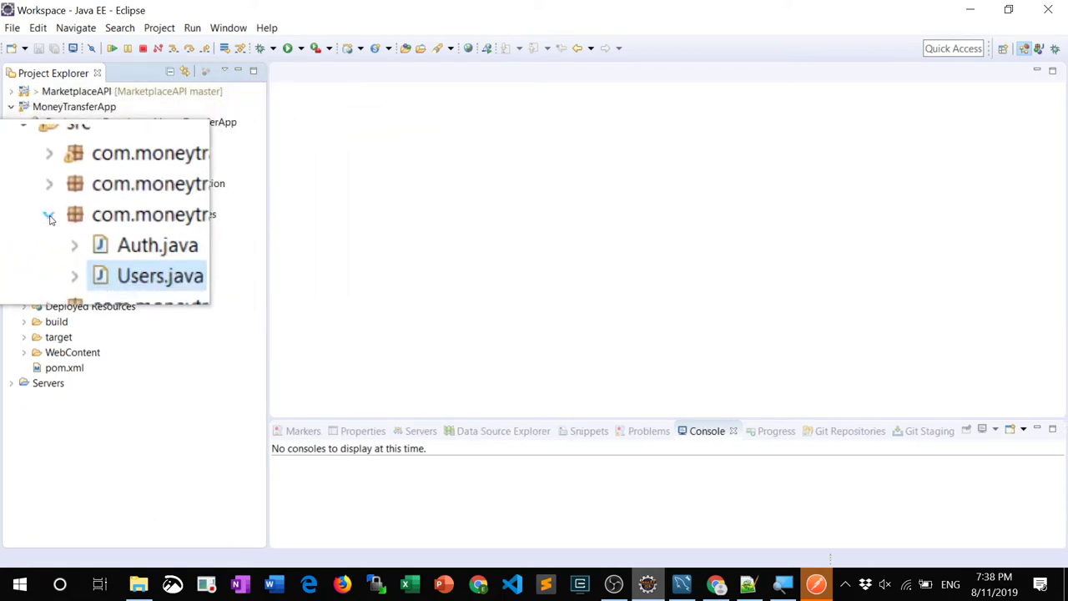
left_click(48, 214)
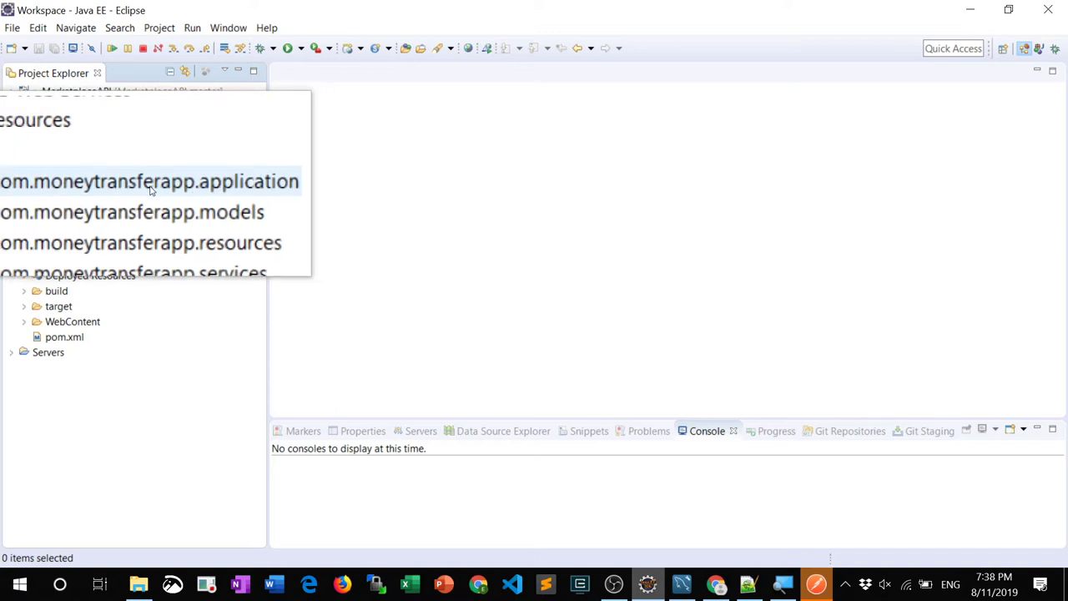
- Expand the com.moneytransferapp models, resources and services packages in the project tree to show their class files
left_click(125, 200)
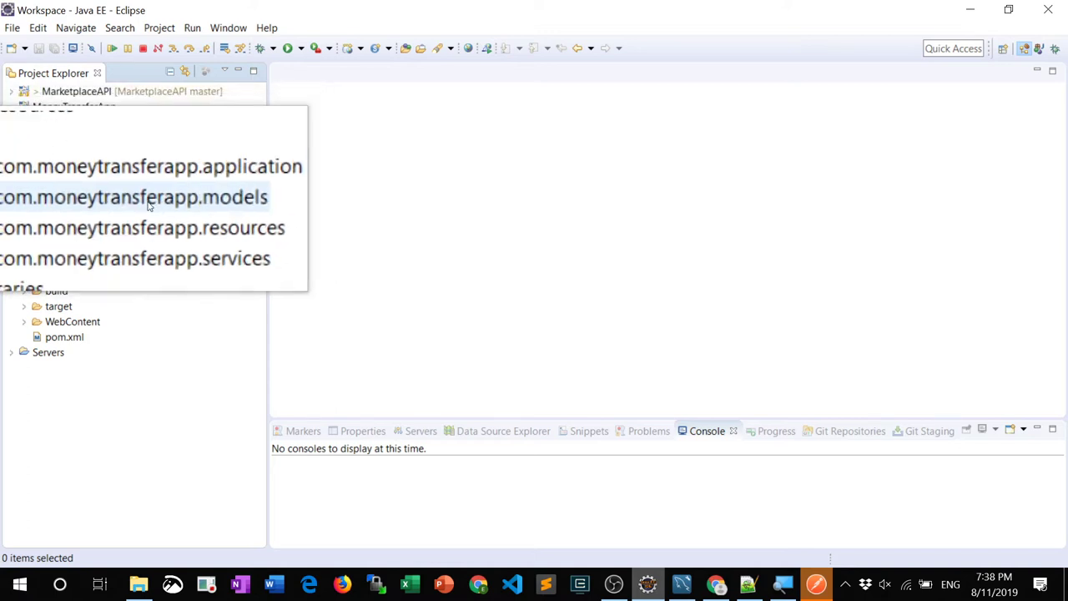
double_click(96, 206)
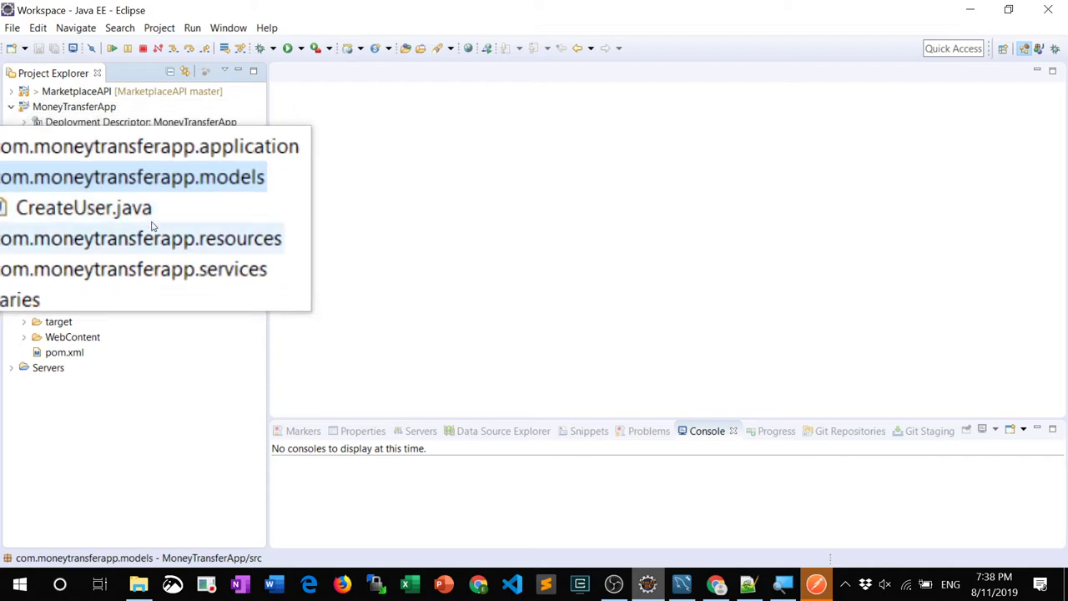
left_click(88, 231)
double_click(81, 238)
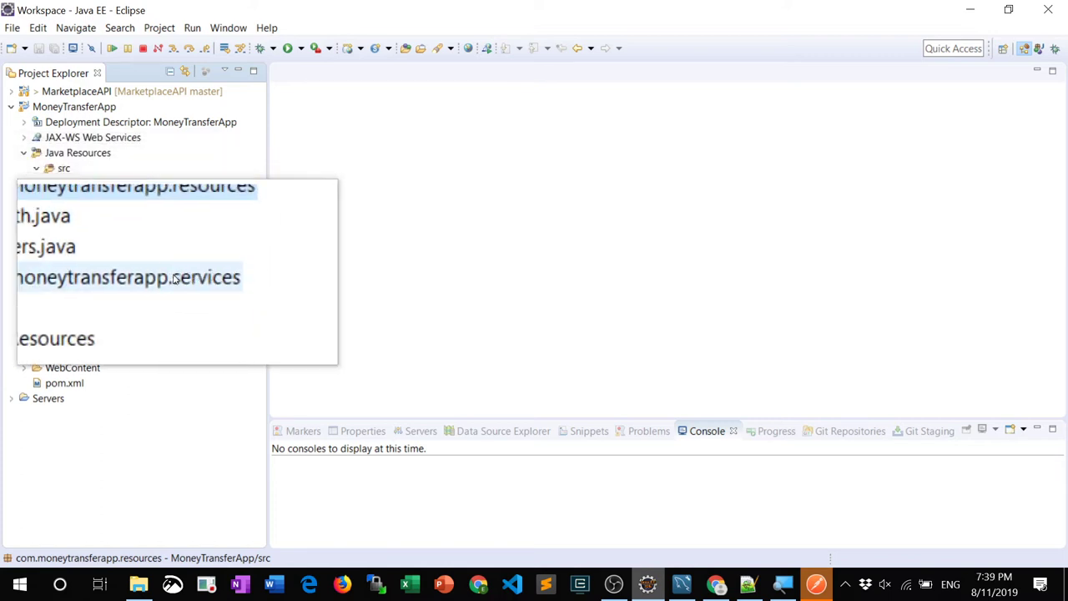
left_click(77, 278)
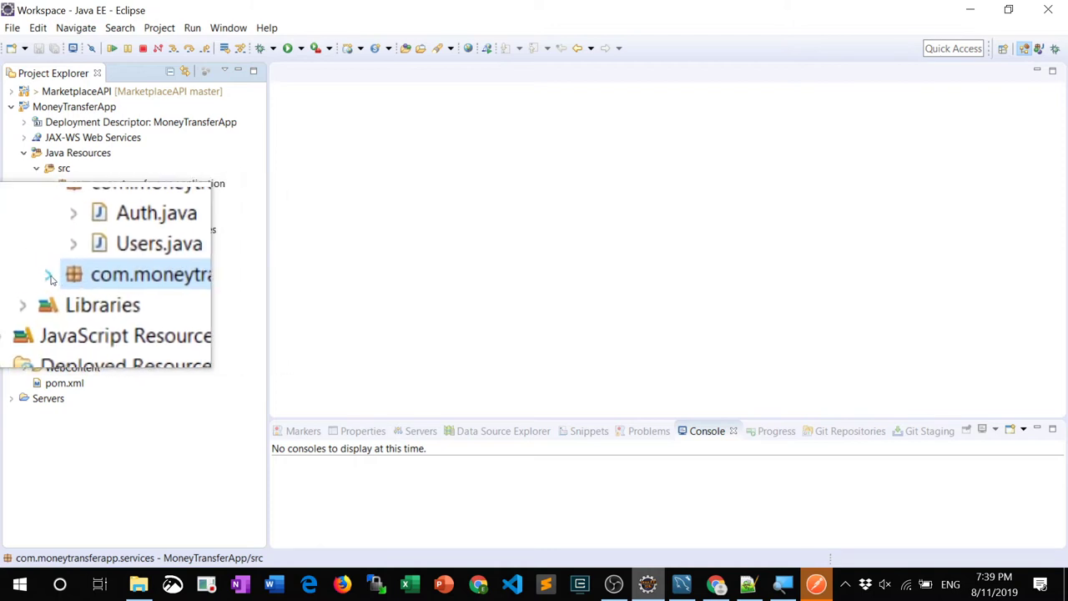
left_click(51, 280)
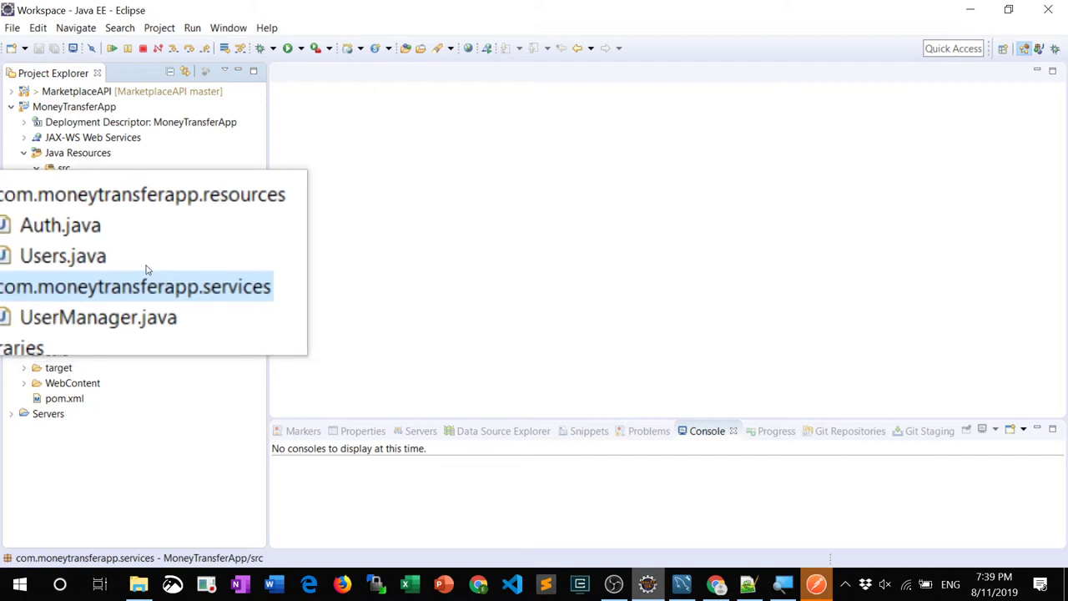
- Open Users.java from the resources package and examine the Create method's CreateUser parameter and its manager class comment
left_click(98, 260)
double_click(98, 260)
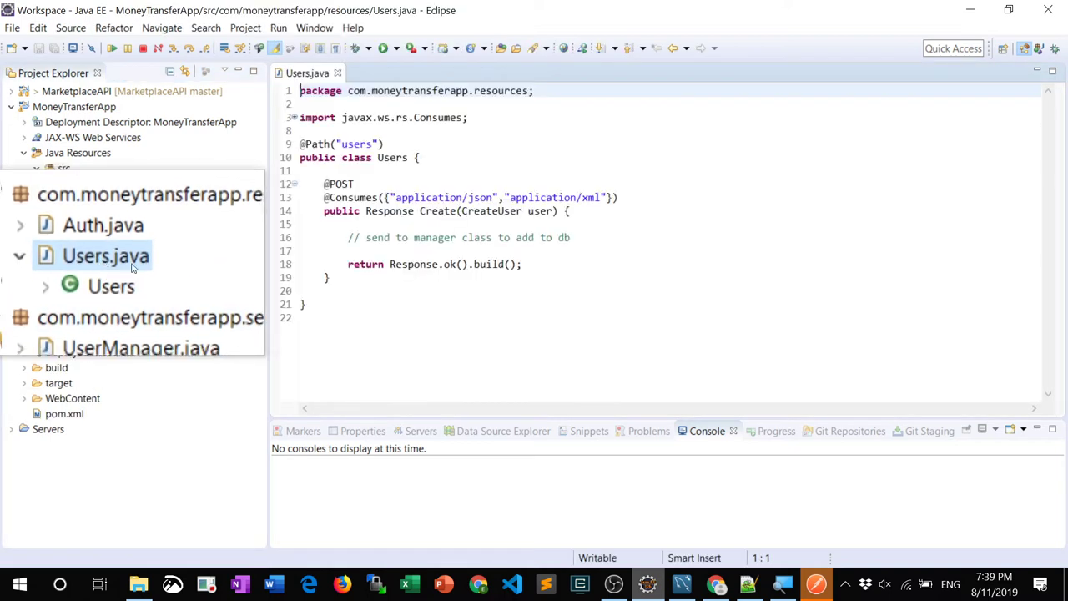
left_click(342, 176)
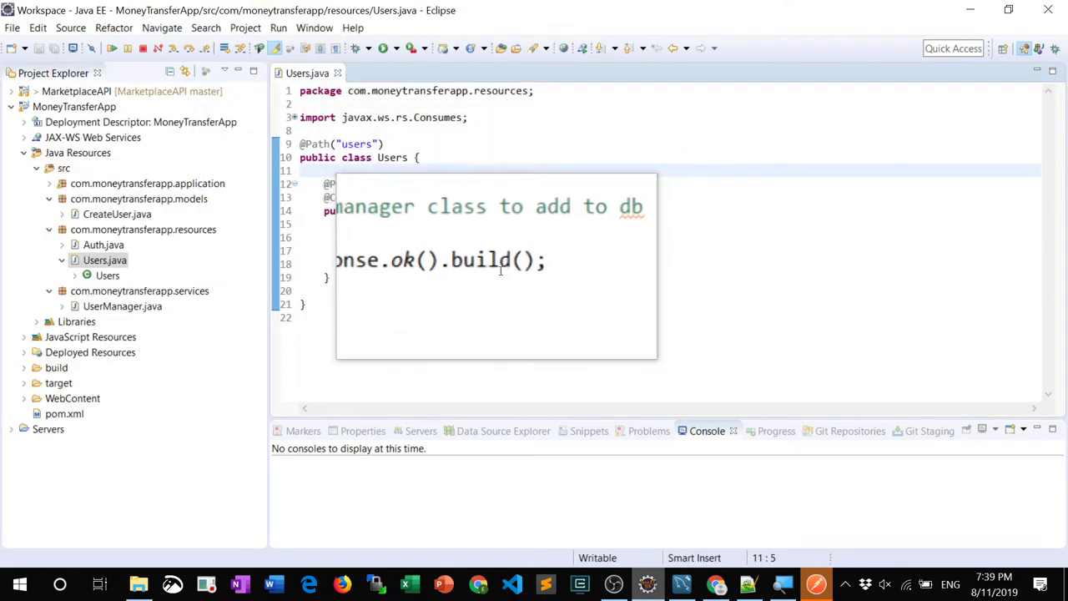
double_click(497, 210)
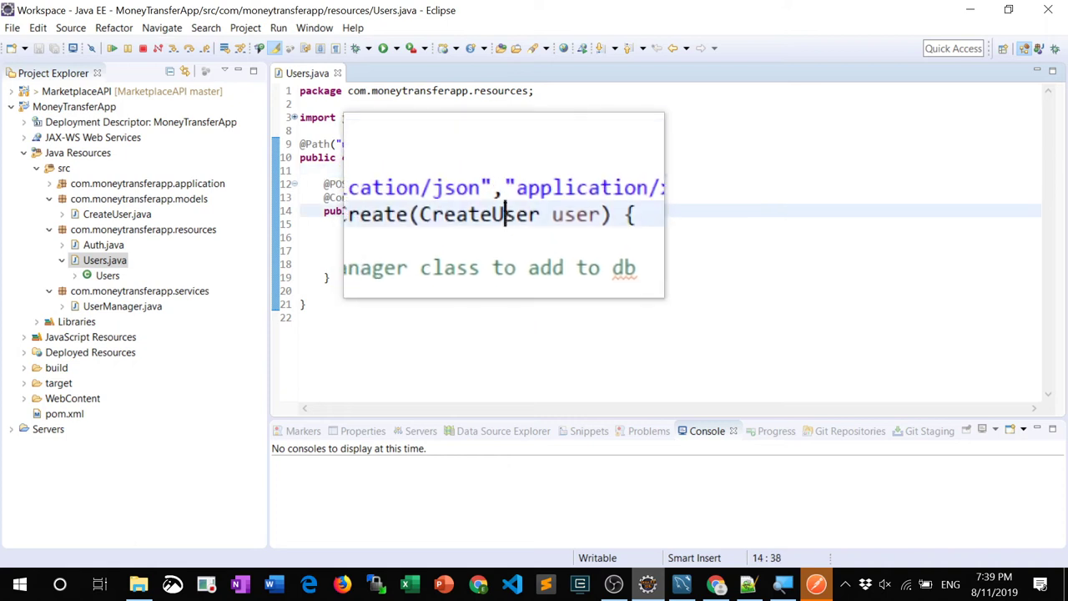
mouse_move(504, 211)
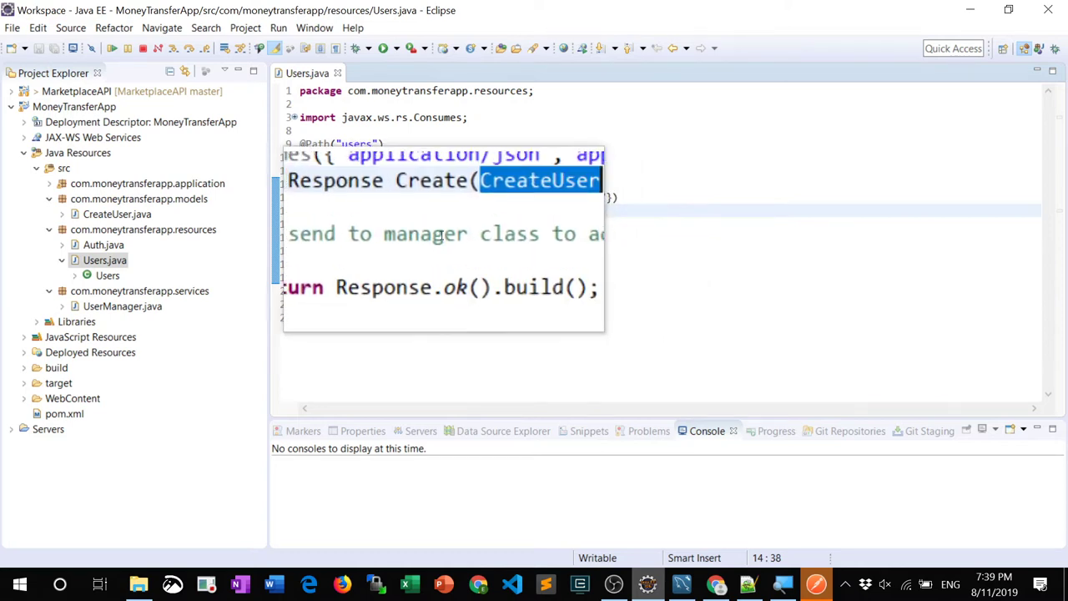
left_click(411, 247)
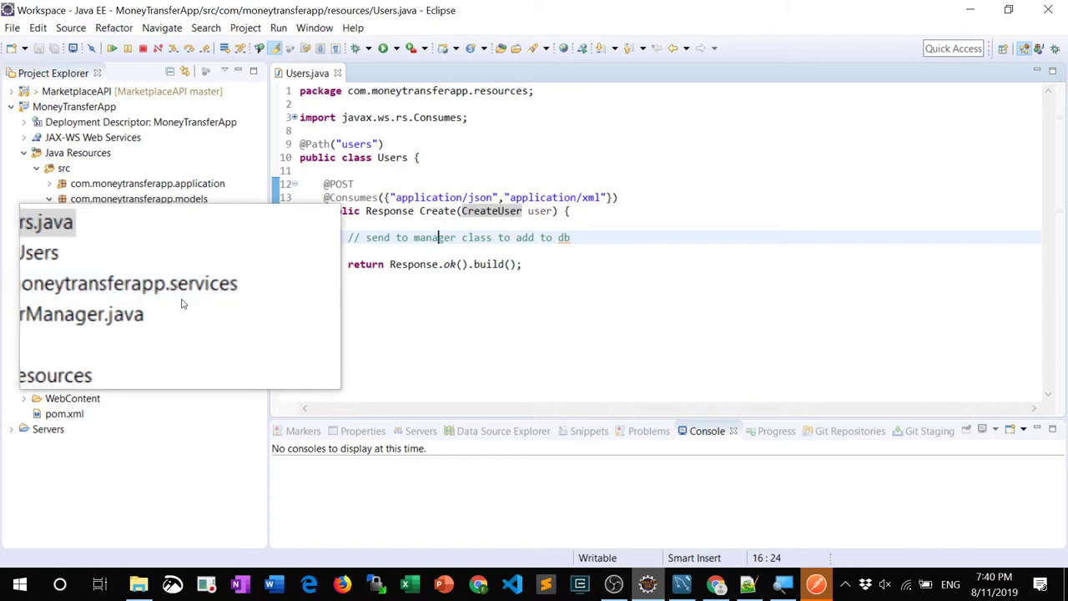
- Open UserManager.java from the services package, collapse Users.java in the project tree, and place the cursor after the CreateUser method's closing brace
left_click(125, 308)
double_click(121, 308)
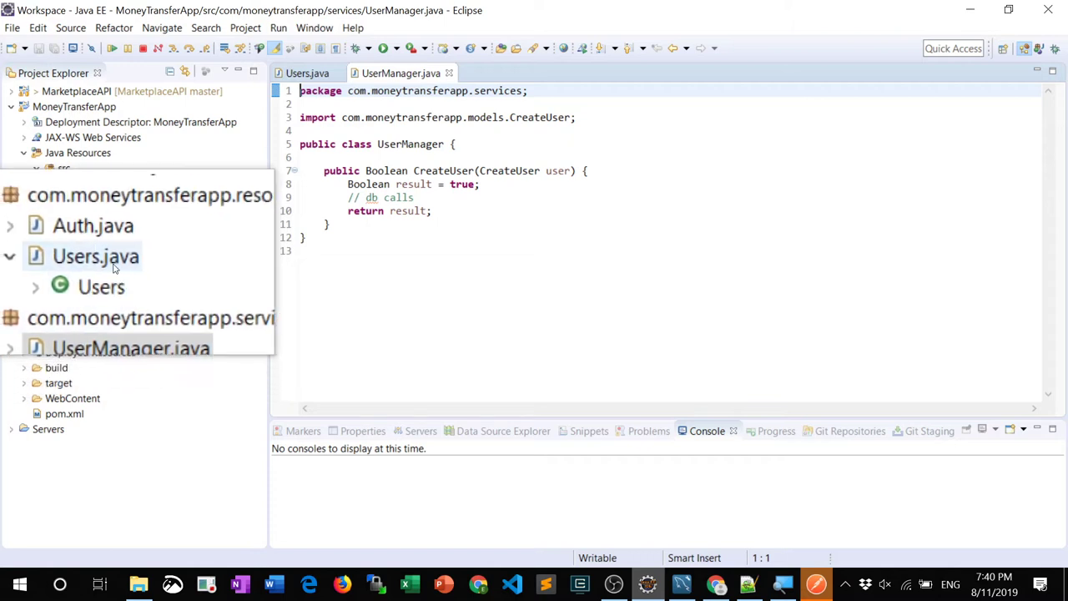
left_click(63, 262)
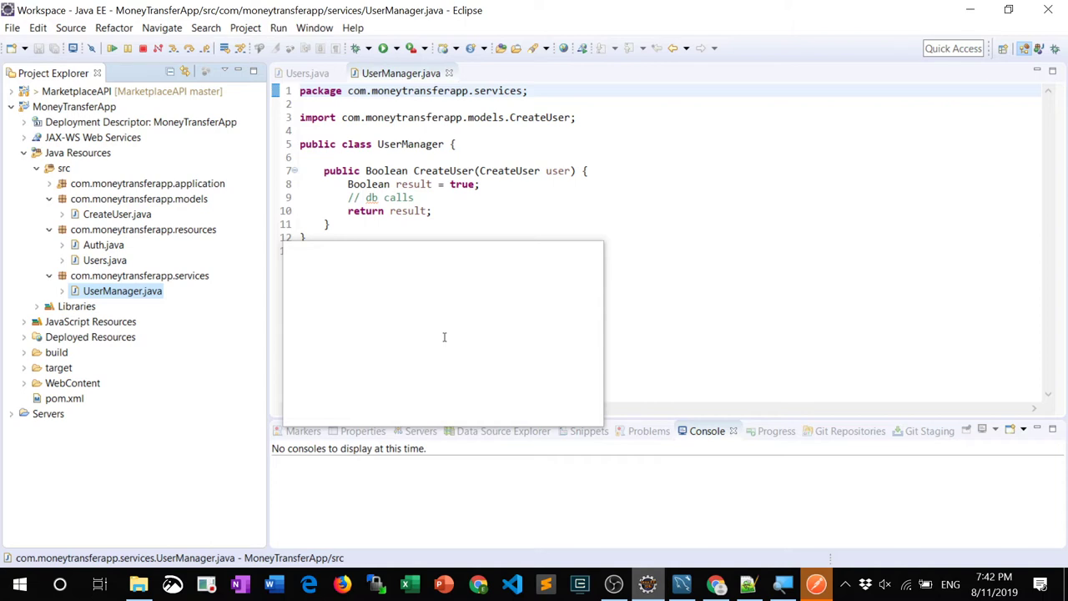
left_click(475, 222)
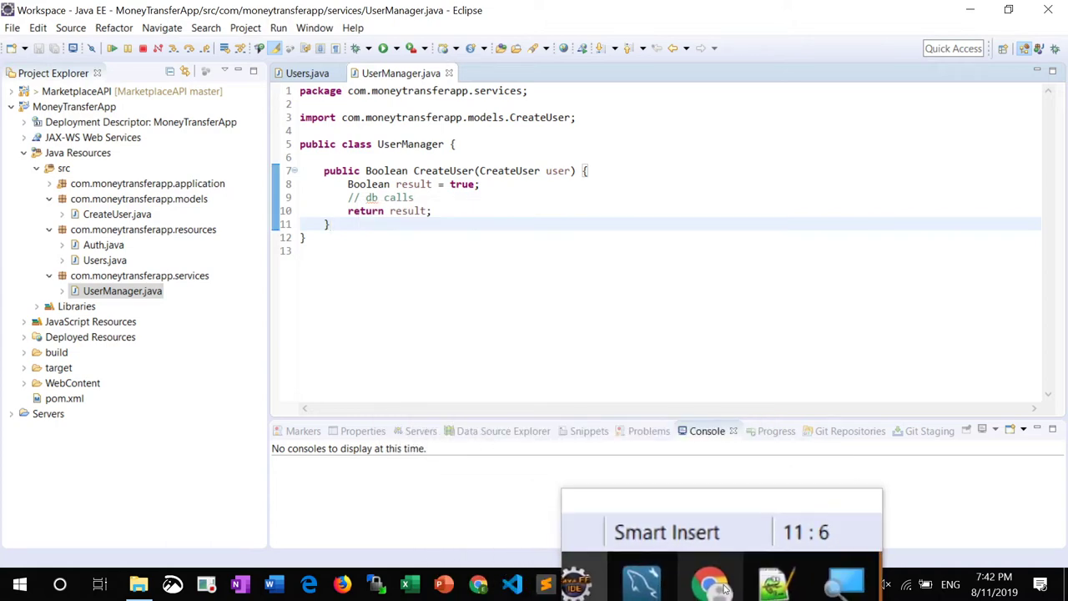
- Switch to Chrome and return from the Lecture 9 page to the Topic 9: Introduction to Database Programming listing
left_click(725, 588)
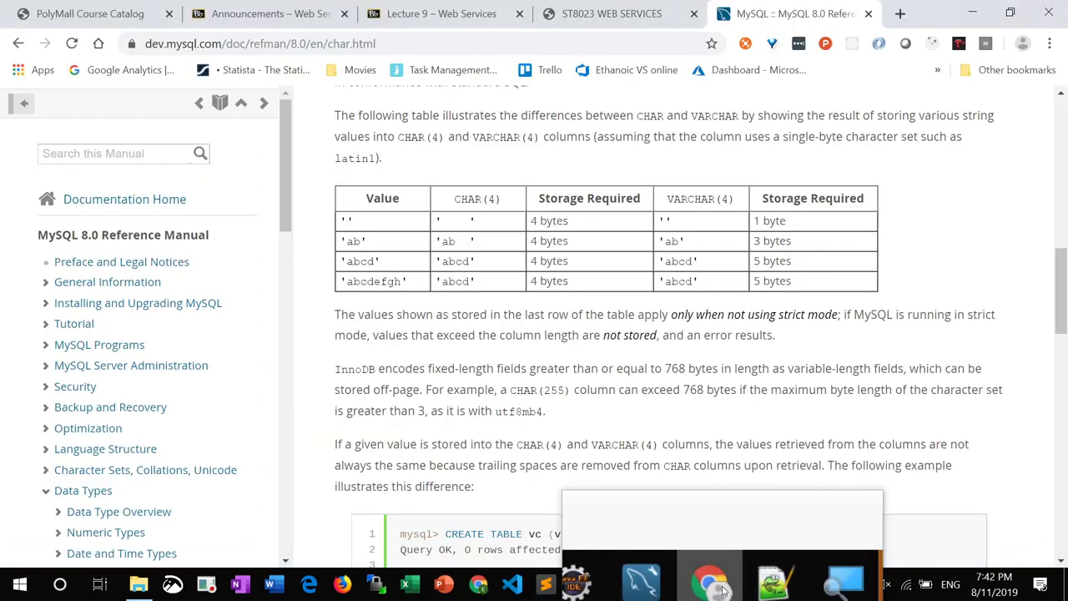
left_click(558, 13)
left_click(465, 14)
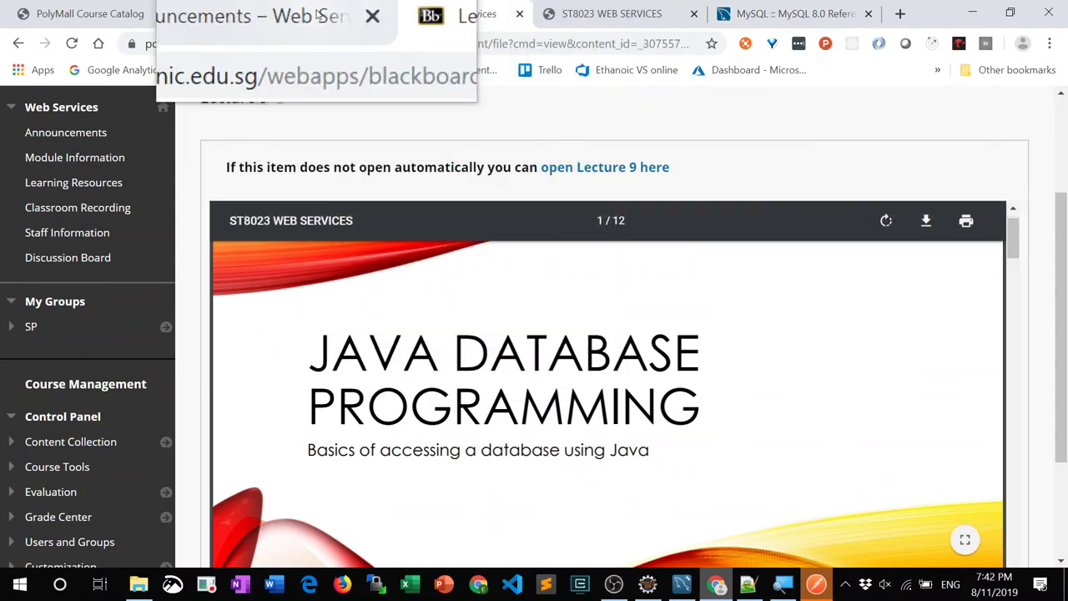
left_click(18, 43)
scroll(701, 401, "down", 2)
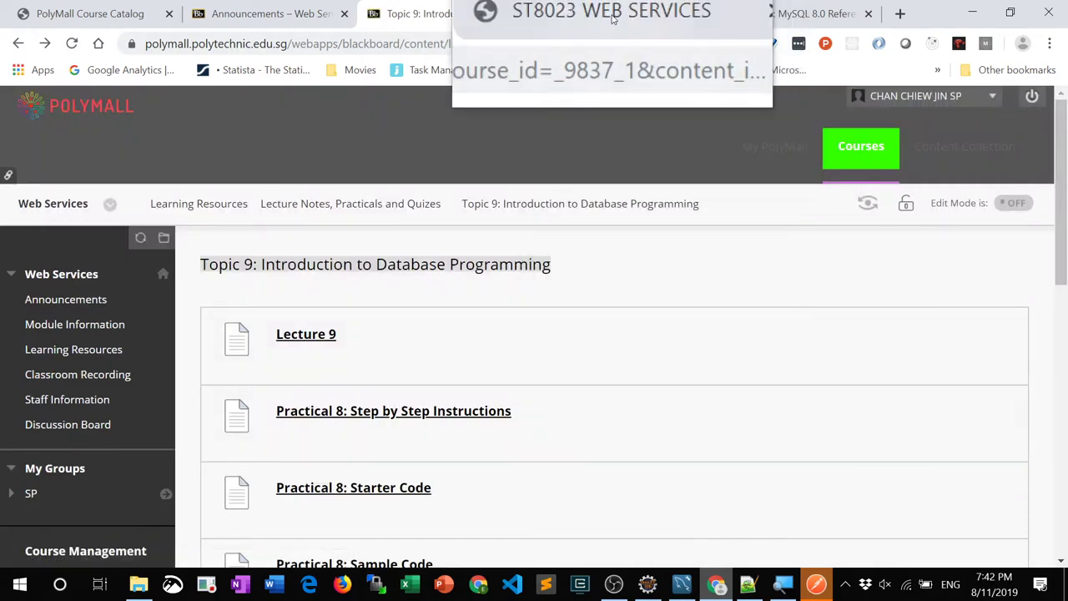
- Bring up the ST8023 WEB SERVICES slides and examine the JDBC cycle diagram on page 9
left_click(612, 13)
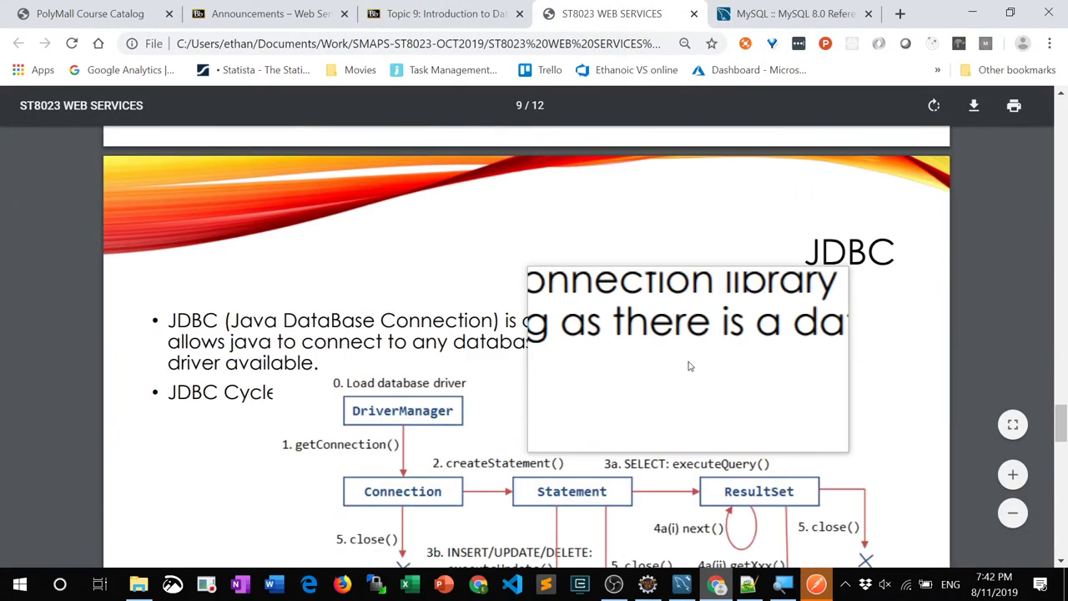
scroll(690, 366, "down", 9)
scroll(685, 362, "up", 6)
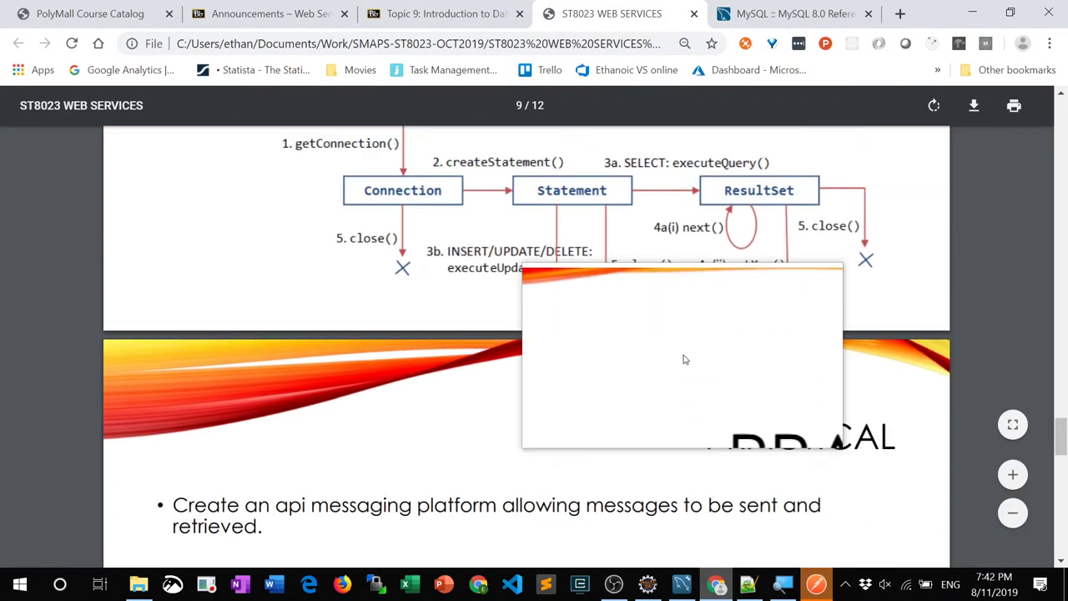
scroll(684, 359, "up", 4)
scroll(683, 360, "down", 1)
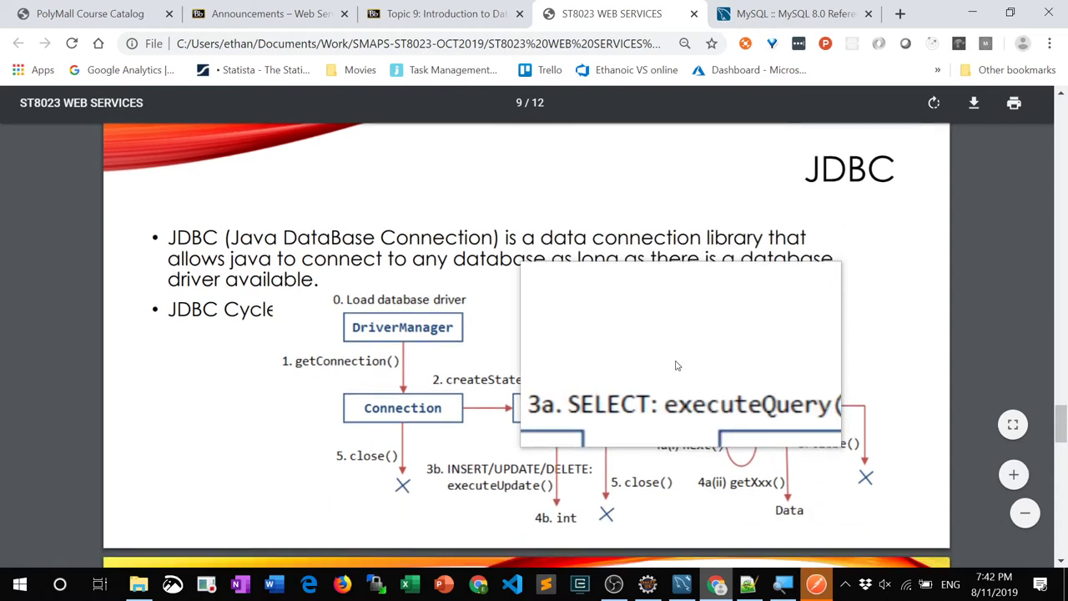